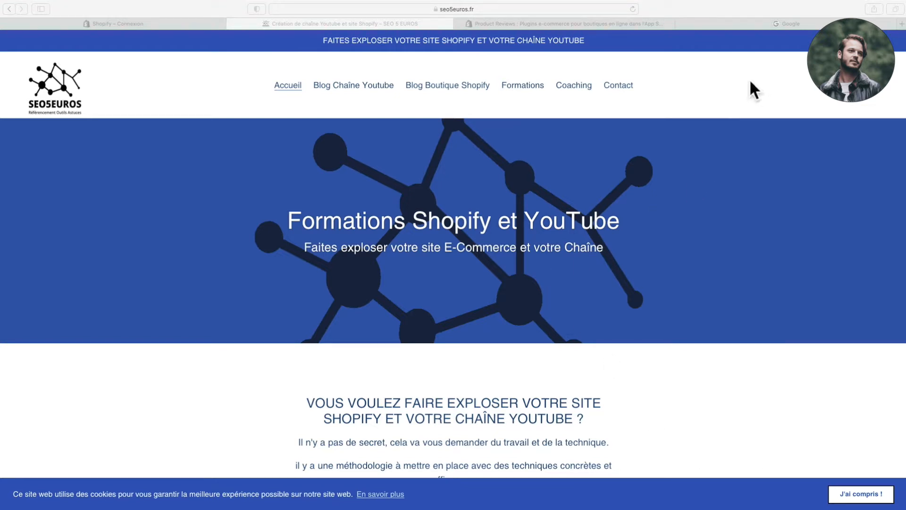
# Search Google for "politique de confidentialite shopify" and open the seo5euros.fr article on the Shopify privacy policy.
pyautogui.click(784, 23)
pyautogui.click(511, 198)
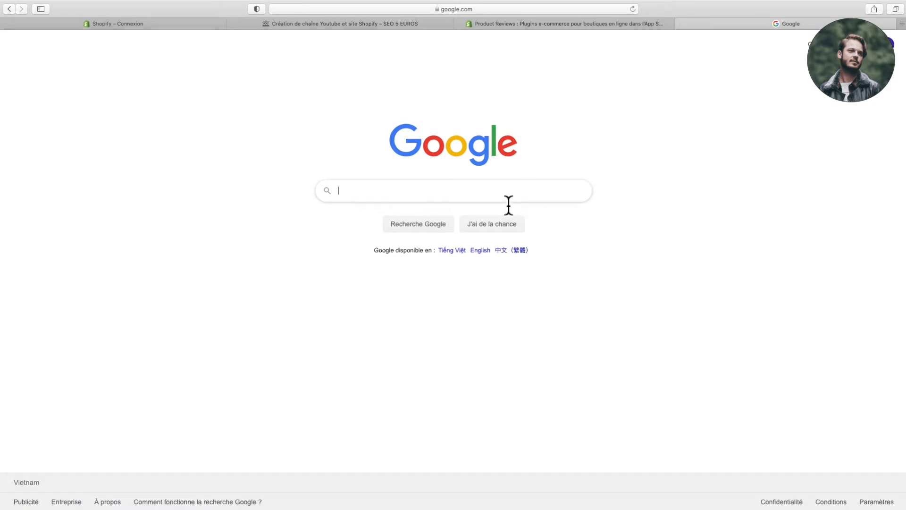
pyautogui.write('politique de')
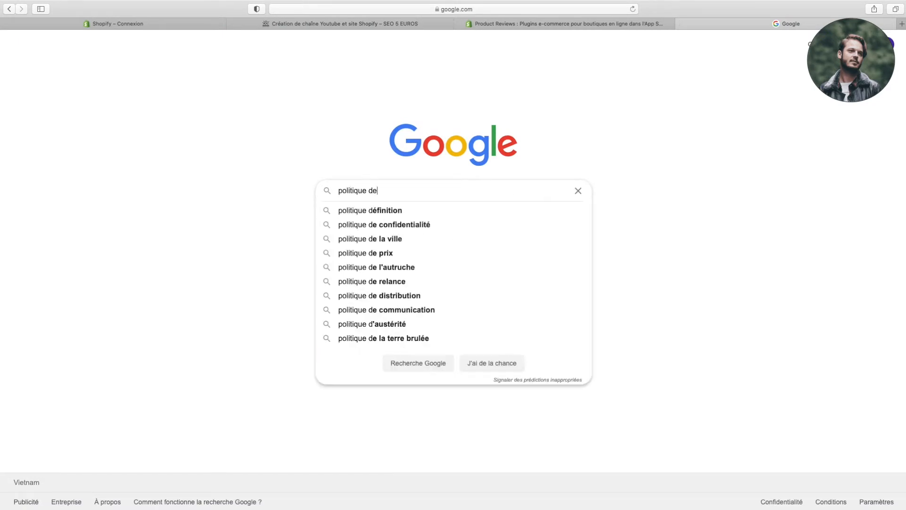
pyautogui.write(' confidentialite shopify')
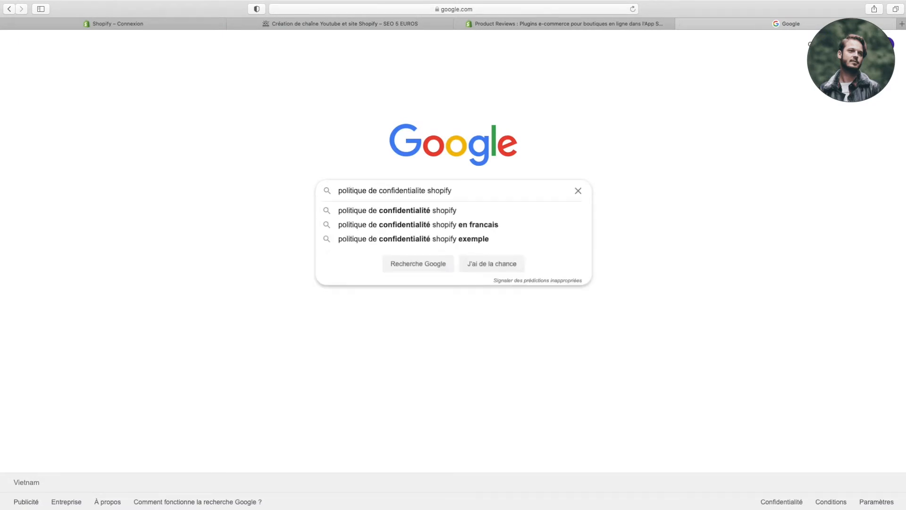
pyautogui.press('Return')
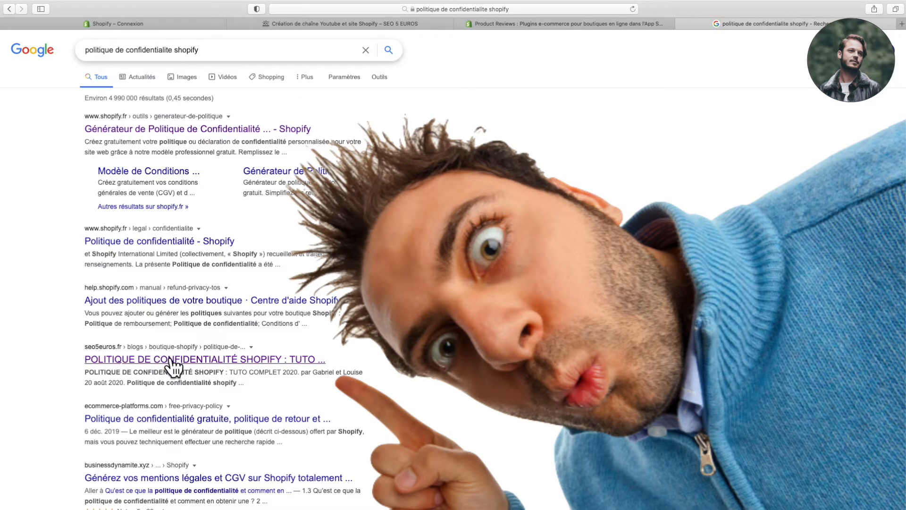
pyautogui.click(172, 360)
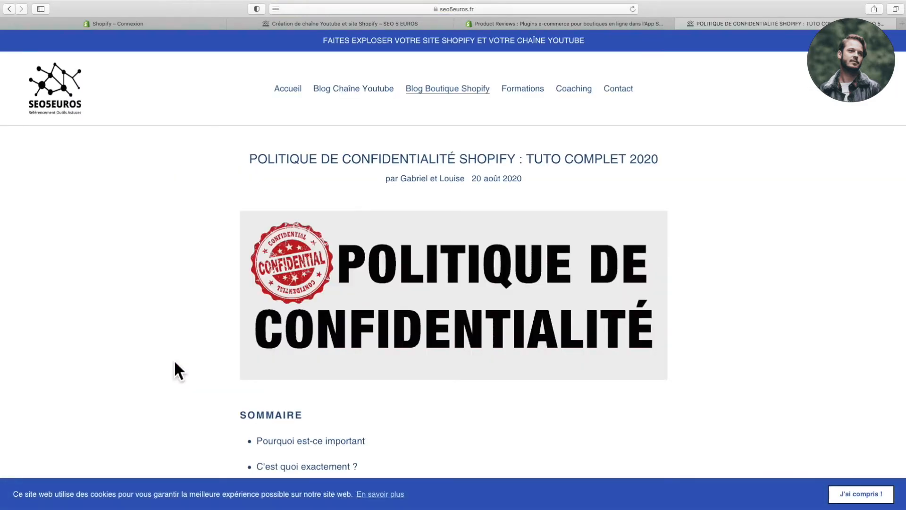
# Review the article's summary and follow its link to the training video section.
pyautogui.scroll(-7, 174, 364)
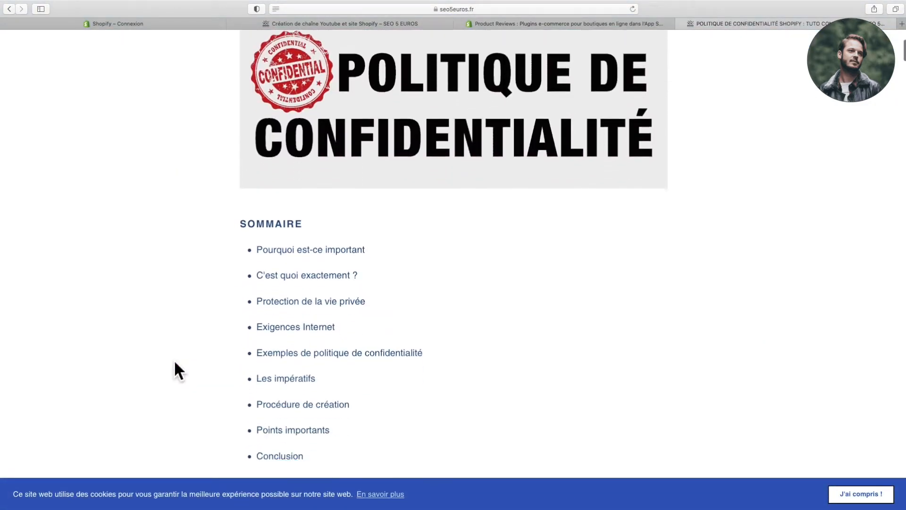
pyautogui.scroll(-2, 174, 358)
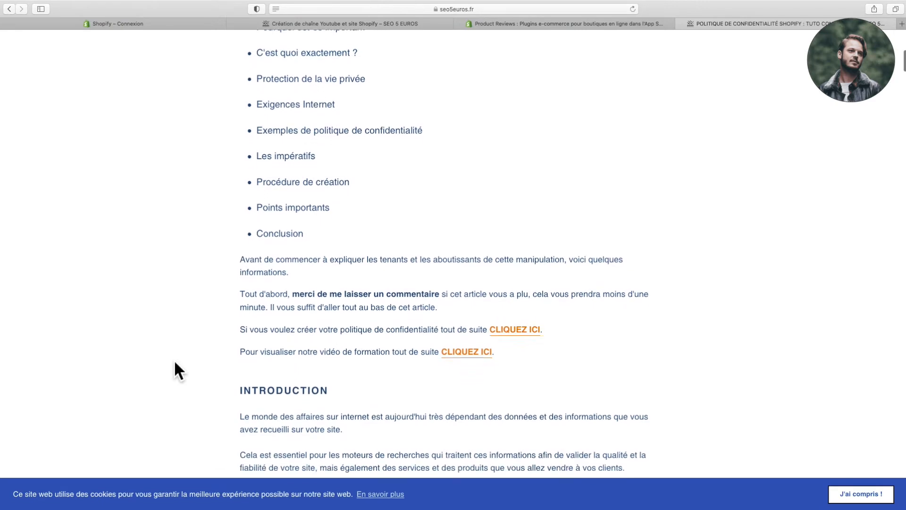
pyautogui.click(465, 350)
pyautogui.scroll(-9, 465, 359)
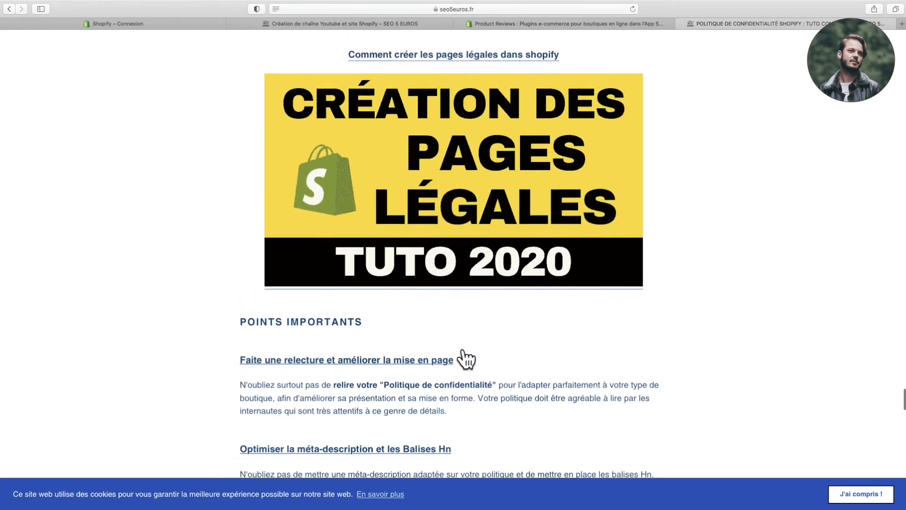
# Examine the reader comments and the comment form at the end of the article.
pyautogui.scroll(-10, 463, 352)
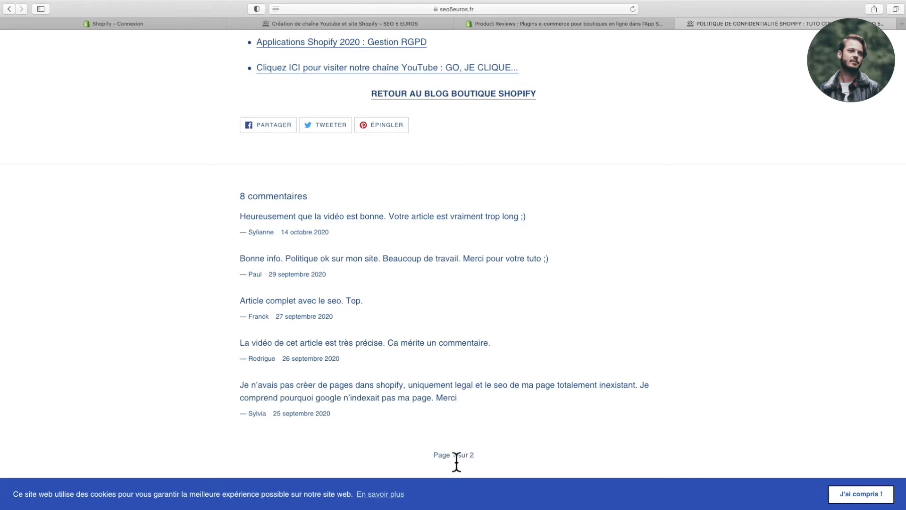
pyautogui.scroll(-2, 458, 463)
pyautogui.scroll(-3, 455, 456)
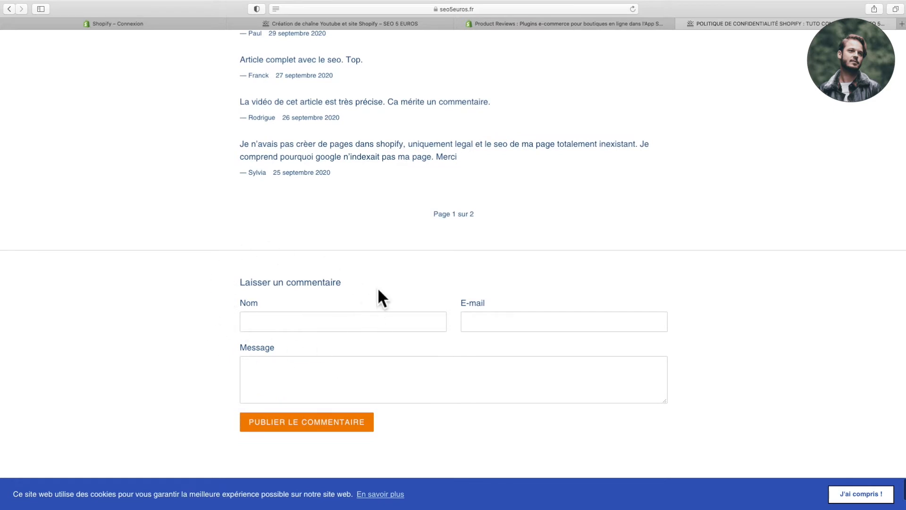
pyautogui.scroll(9, 378, 289)
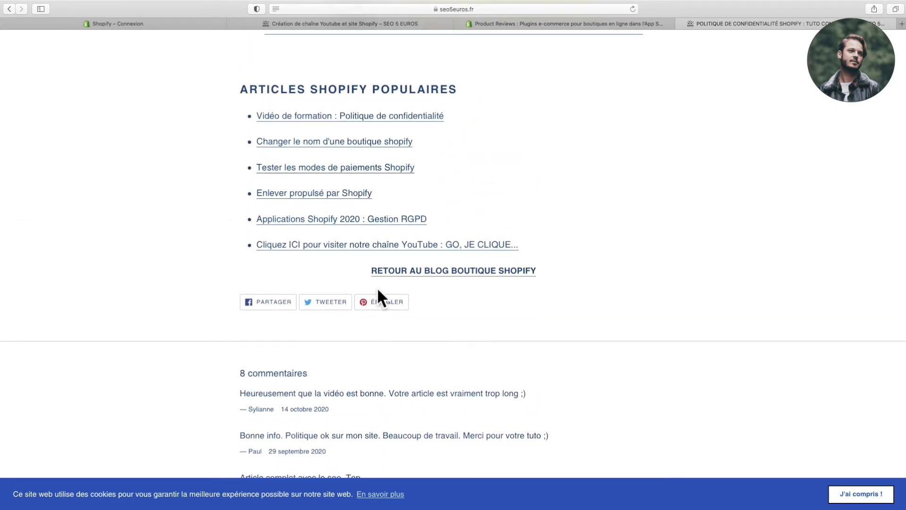
pyautogui.scroll(-3, 419, 336)
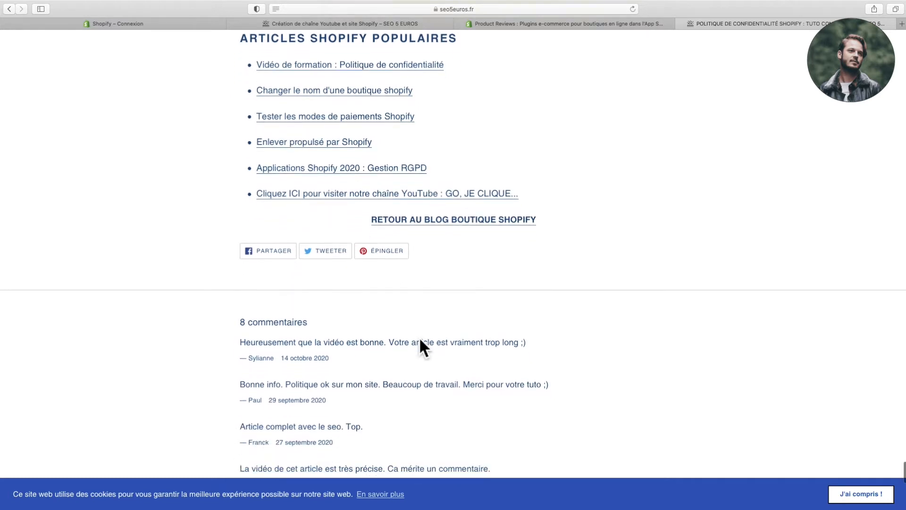
pyautogui.scroll(-4, 327, 430)
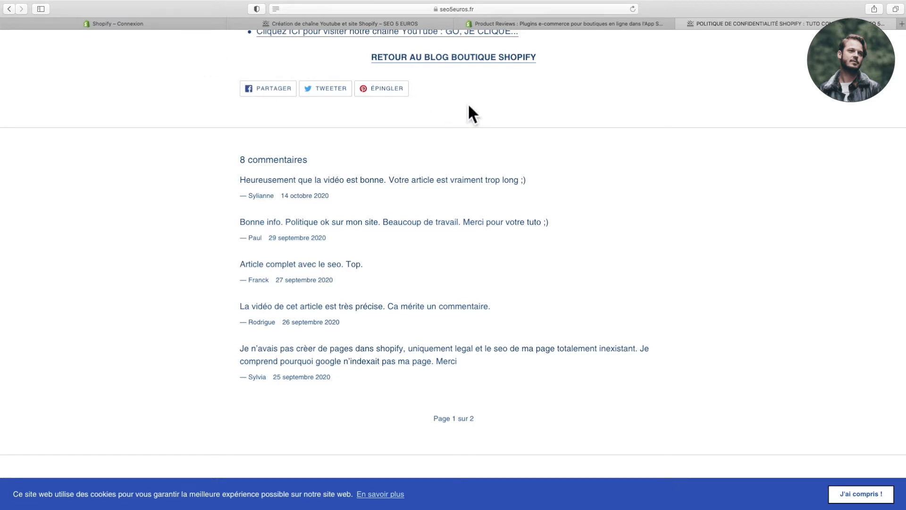
# Review the Product Reviews app's listing in the Shopify App Store, including its pricing and overall rating.
pyautogui.click(534, 26)
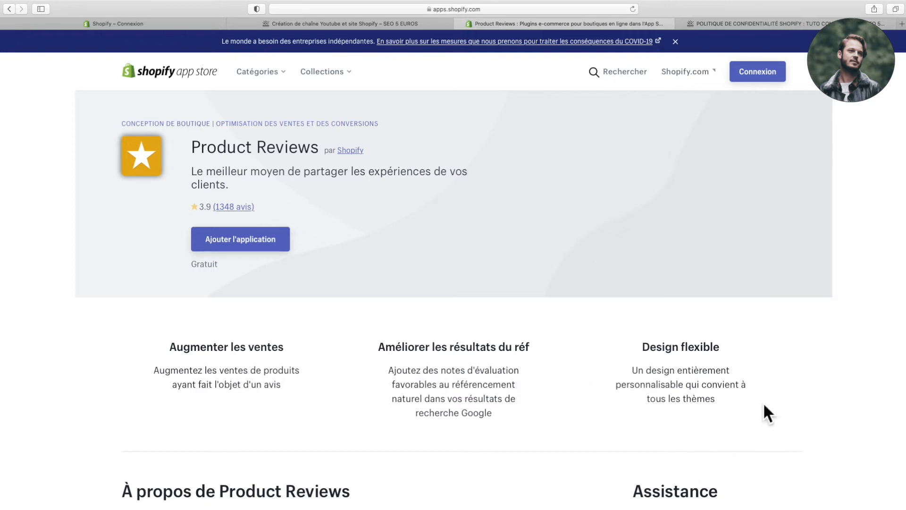
pyautogui.scroll(-10, 688, 422)
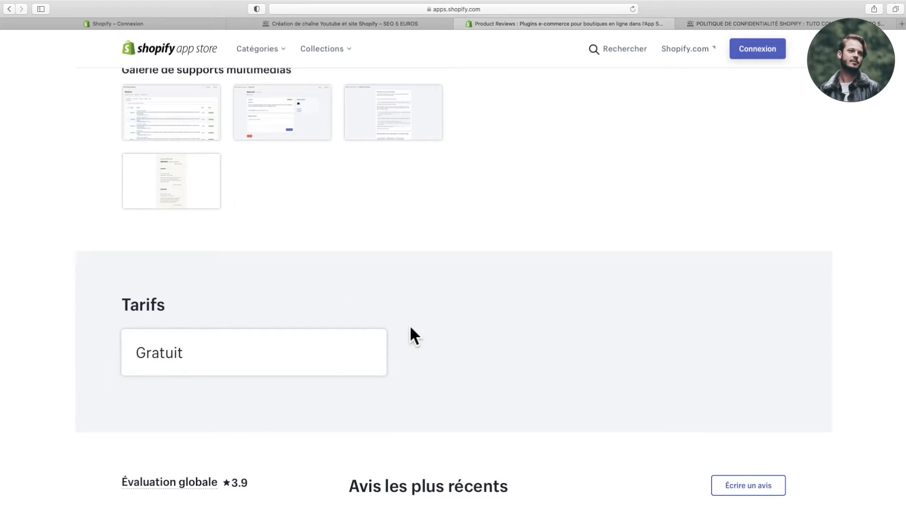
pyautogui.scroll(-3, 410, 327)
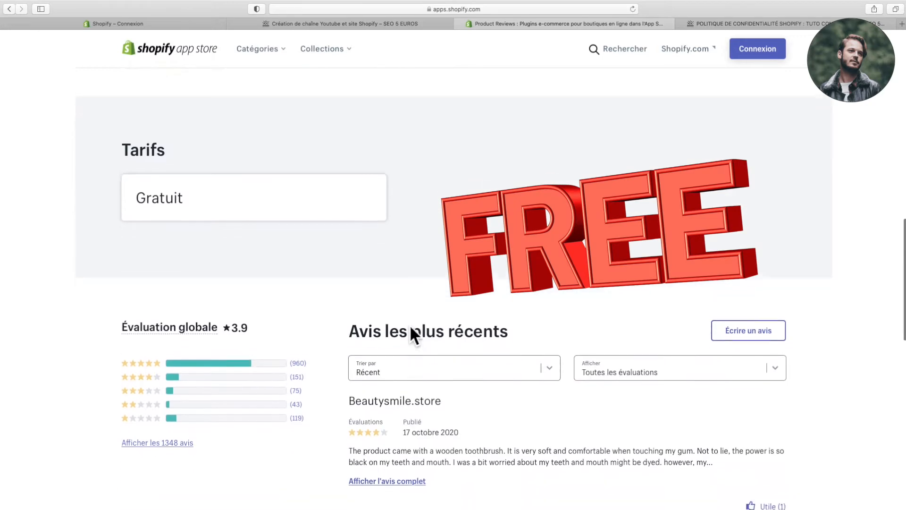
pyautogui.scroll(-1, 411, 327)
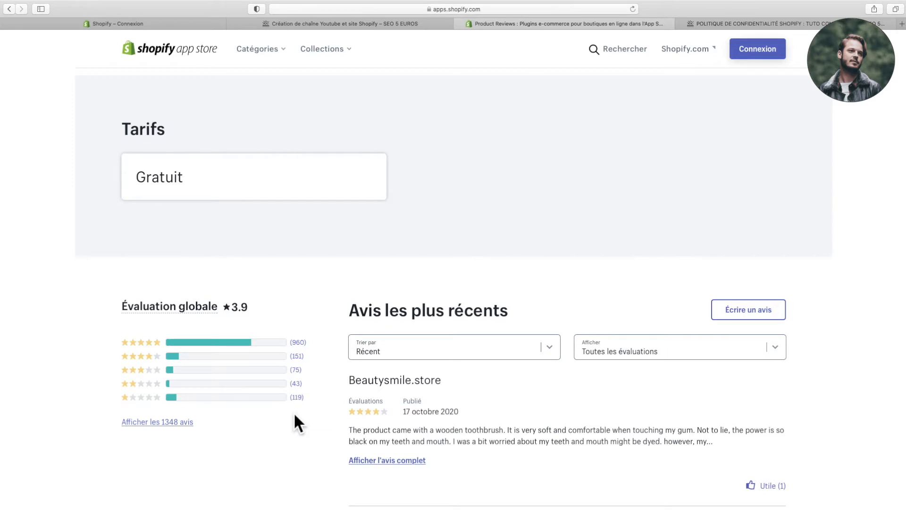
pyautogui.scroll(-1, 294, 412)
# Open the FORMATION SHOPIFY store's admin and enter the Shopify App Store from its applications page with the existing account.
pyautogui.click(185, 26)
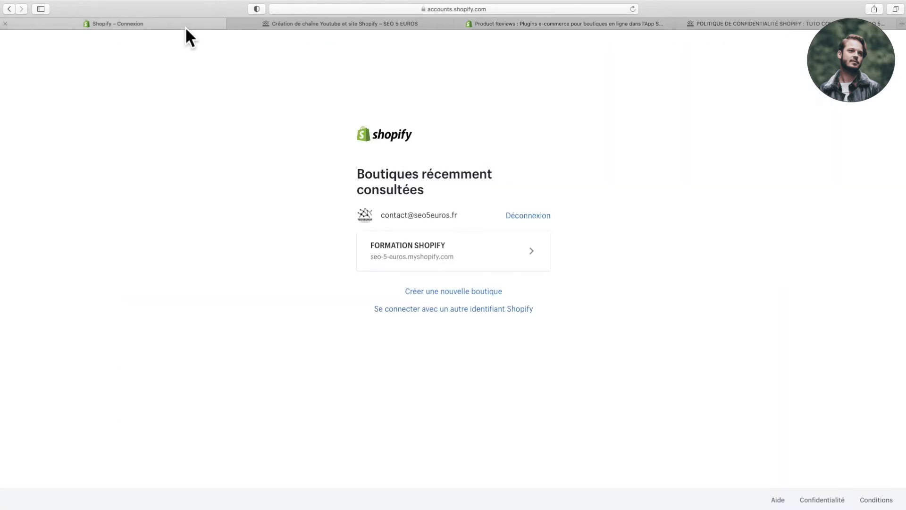
pyautogui.click(443, 253)
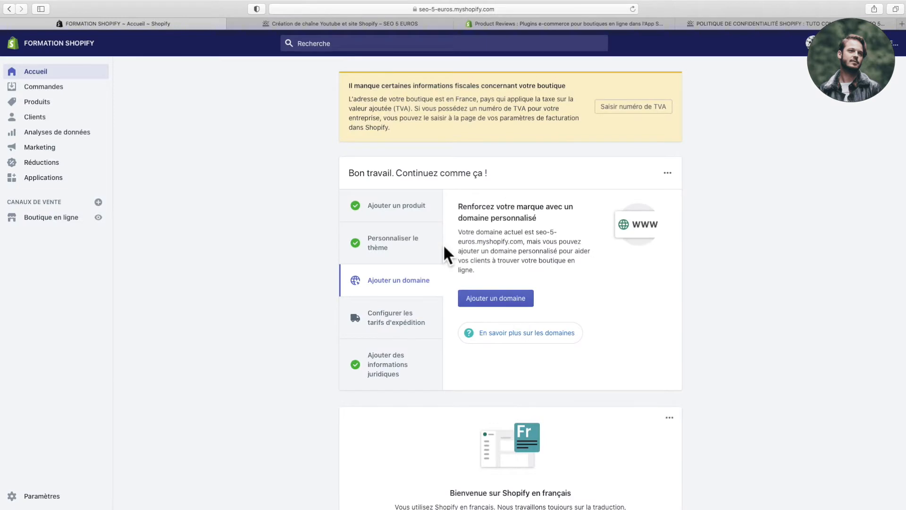
pyautogui.click(54, 180)
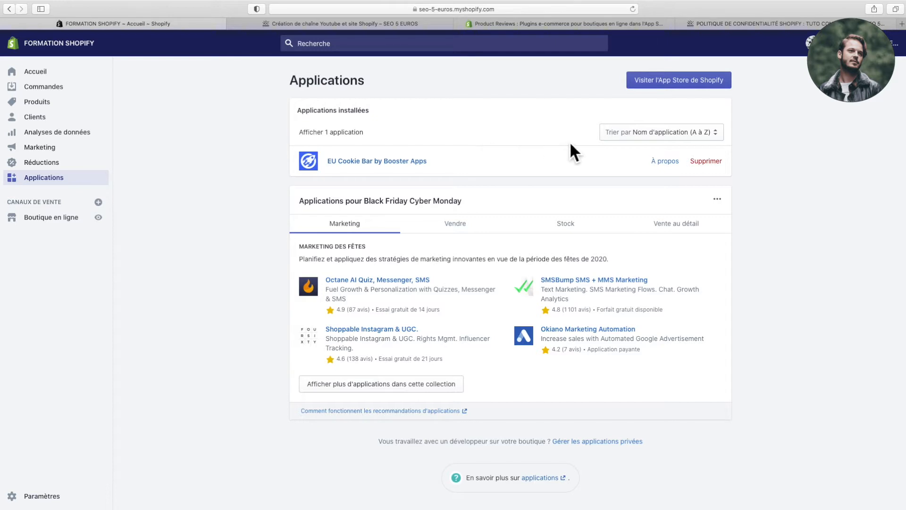
pyautogui.click(676, 82)
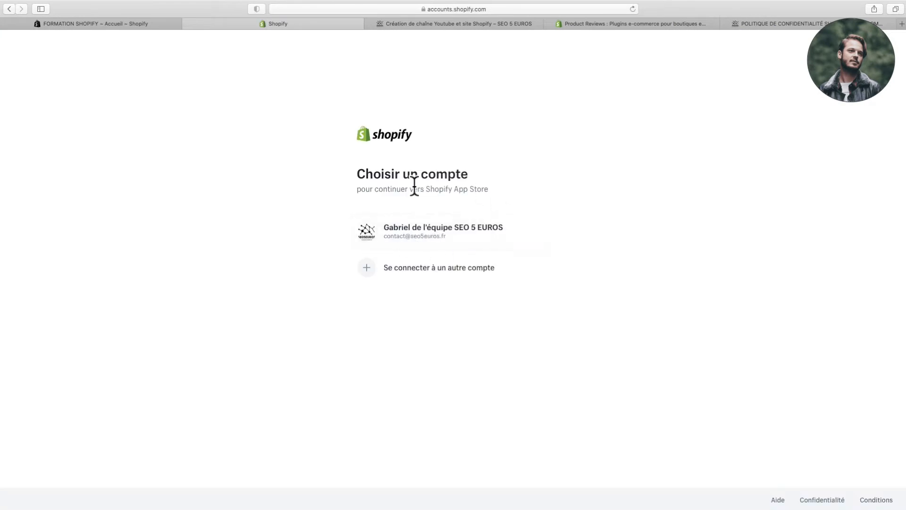
pyautogui.click(422, 236)
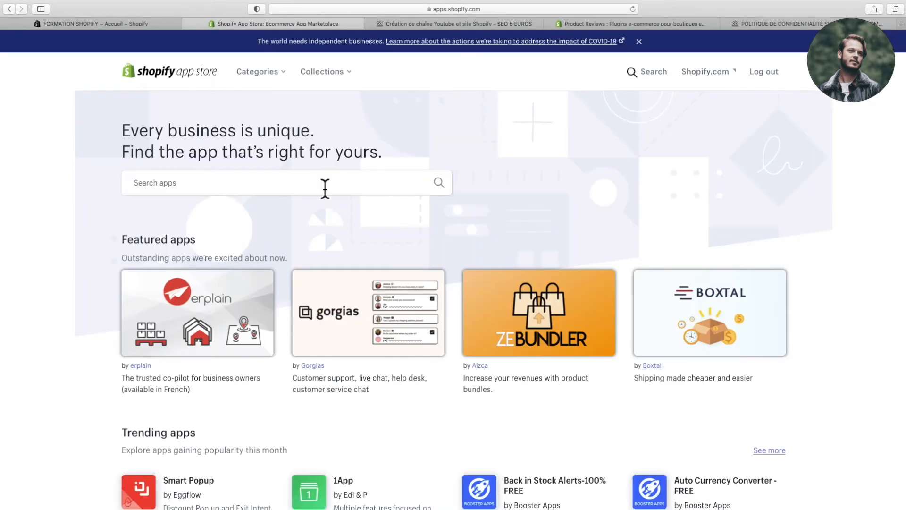
# Search the App Store for "product reviews" and locate Shopify's own Product Reviews app in the results.
pyautogui.click(324, 188)
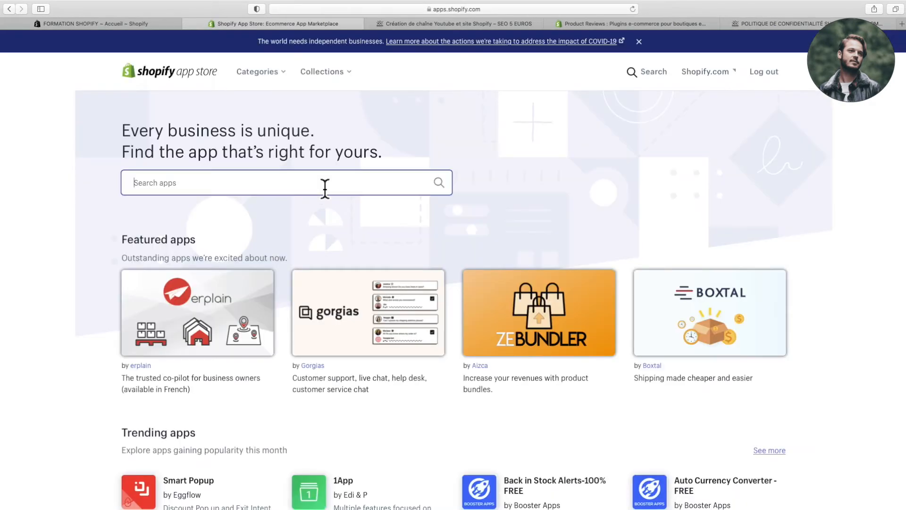
pyautogui.write('product')
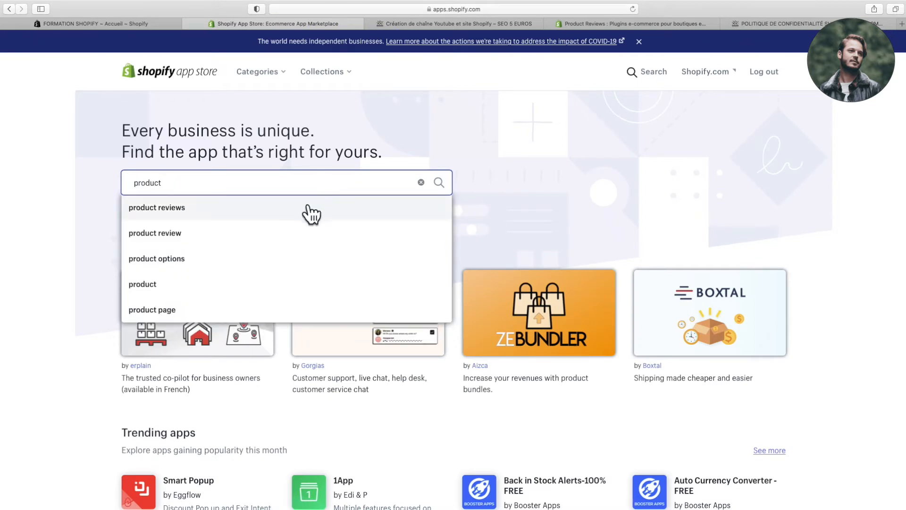
pyautogui.click(312, 214)
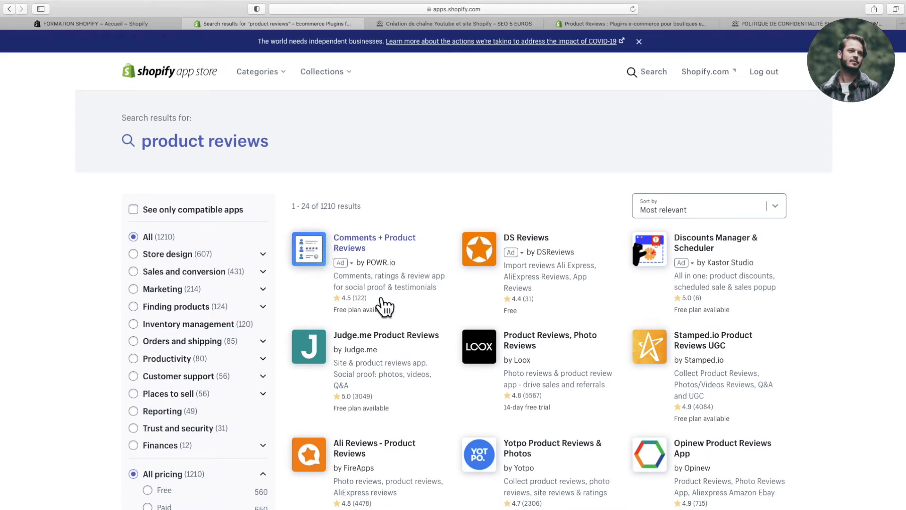
pyautogui.scroll(-3, 384, 307)
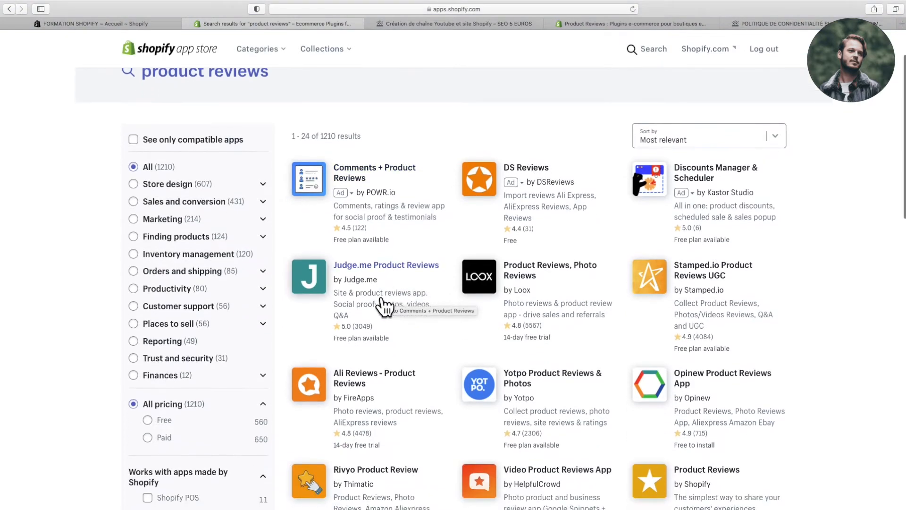
pyautogui.scroll(-2, 384, 307)
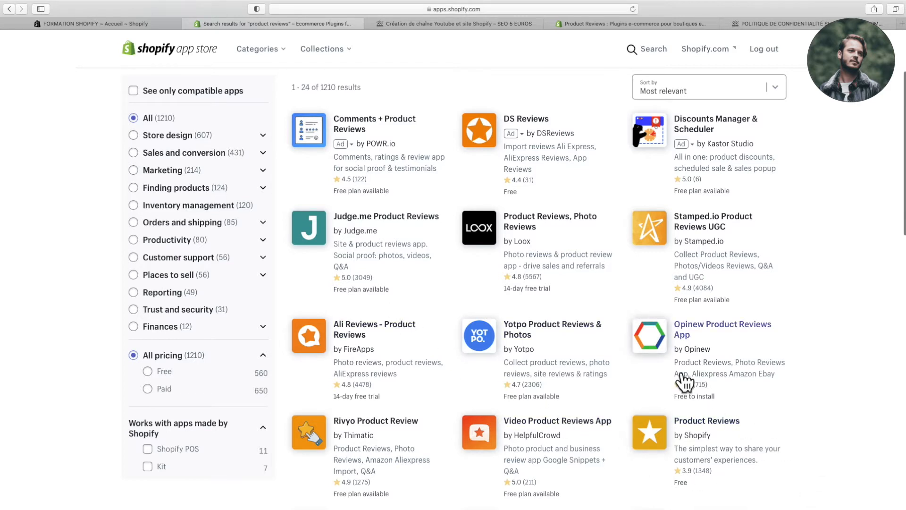
# Add the Product Reviews app by Shopify to the store and open the app's settings.
pyautogui.click(686, 427)
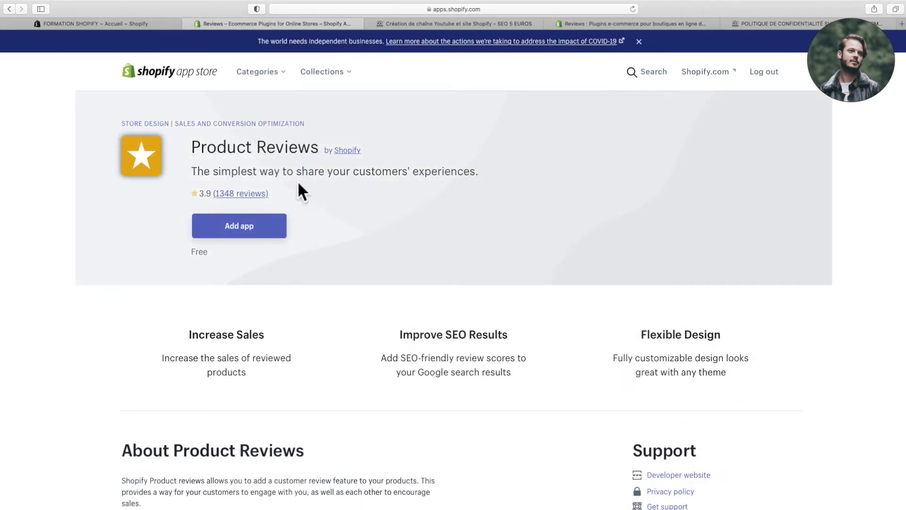
pyautogui.click(259, 229)
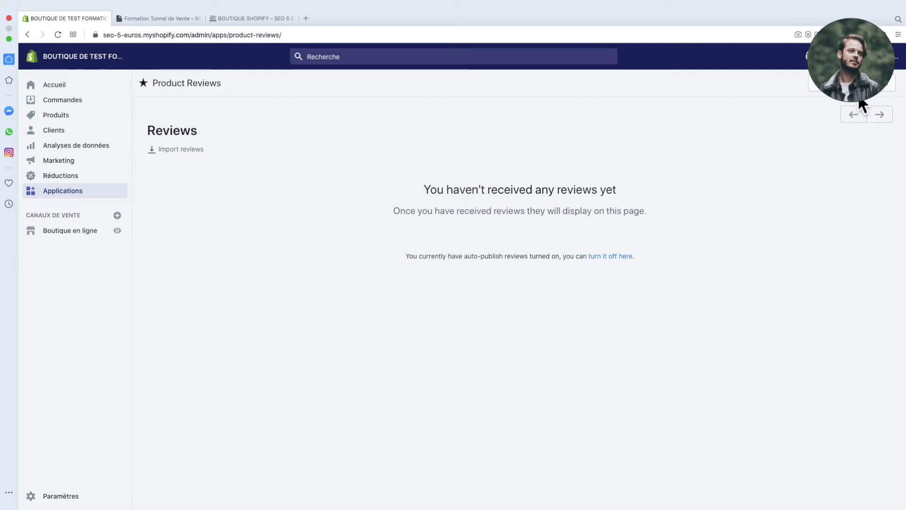
pyautogui.click(880, 82)
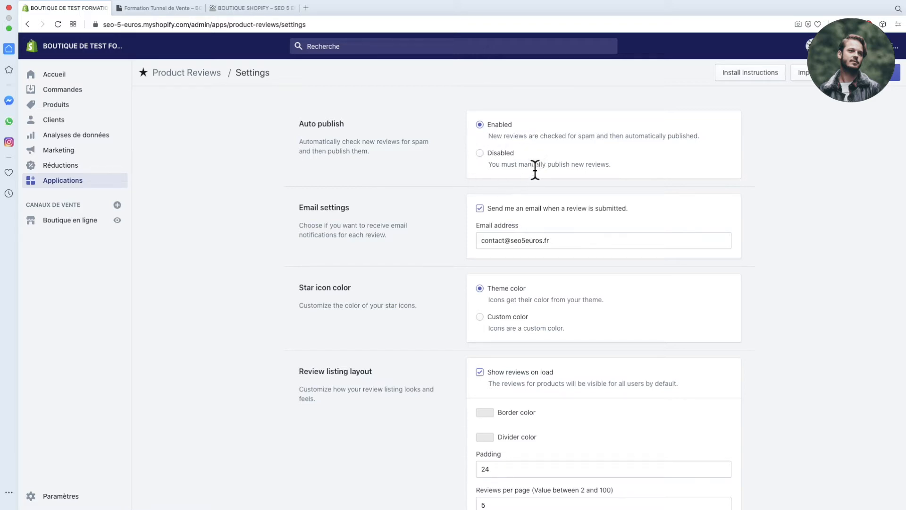
# Set auto publish of new reviews to Disabled and toggle the submitted-review email notification off and back on.
pyautogui.click(480, 153)
pyautogui.click(599, 208)
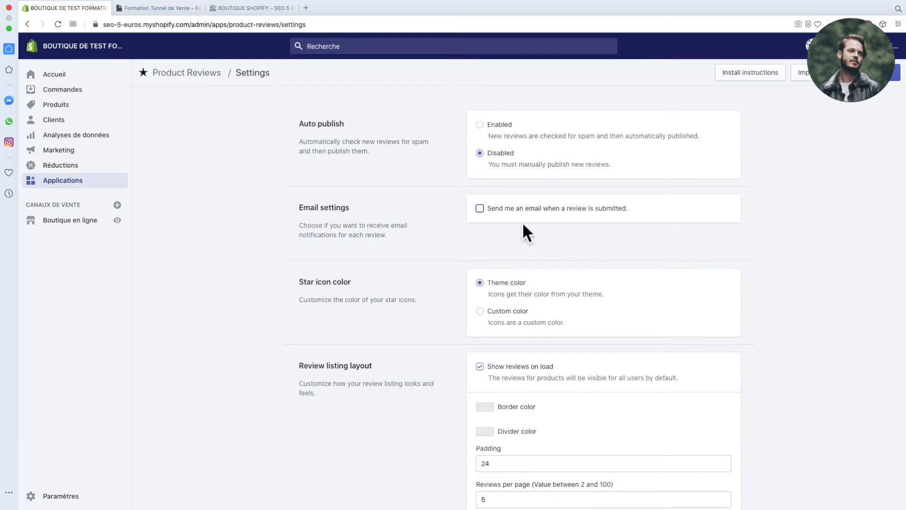
pyautogui.click(480, 209)
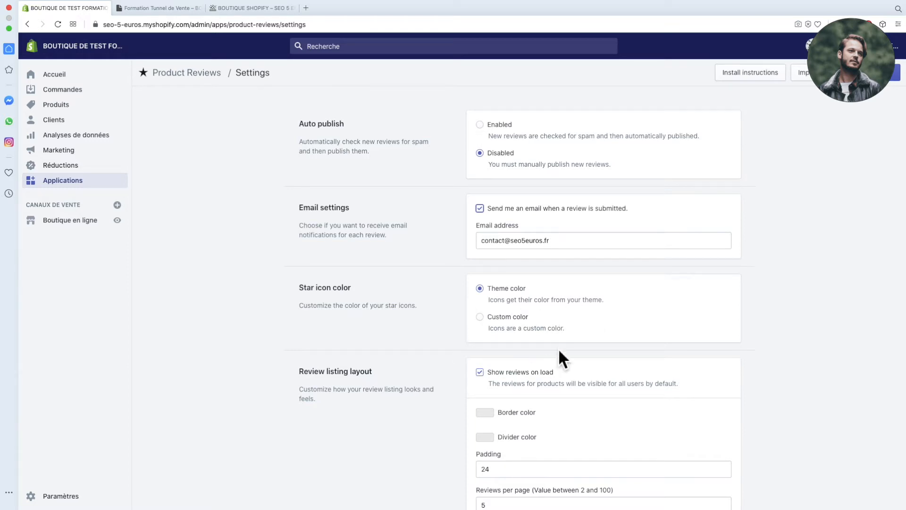
# Set the star icon color to a custom color and pick a dark green for the icons.
pyautogui.click(493, 319)
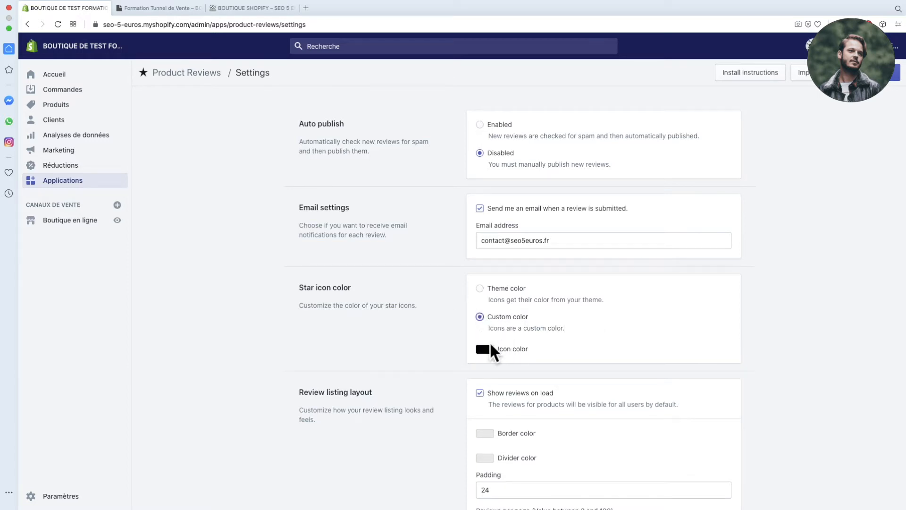
pyautogui.click(483, 350)
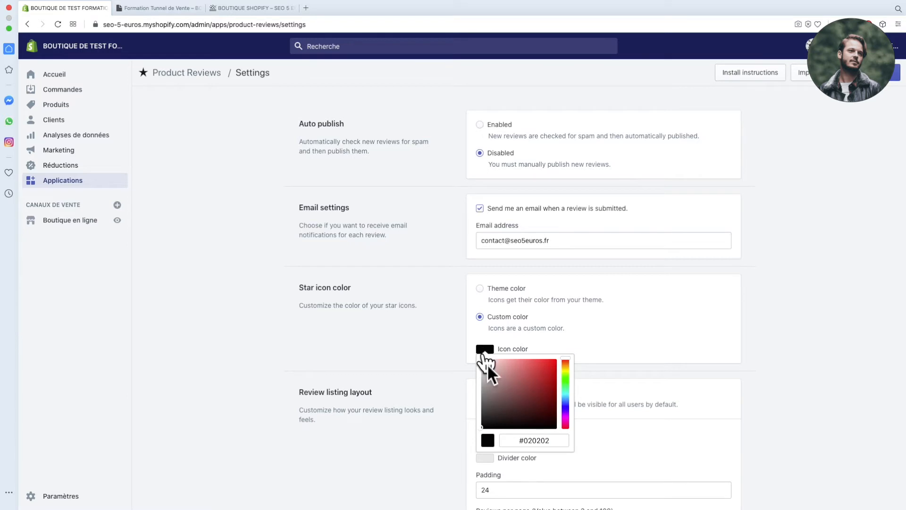
pyautogui.scroll(-1, 488, 366)
pyautogui.click(566, 362)
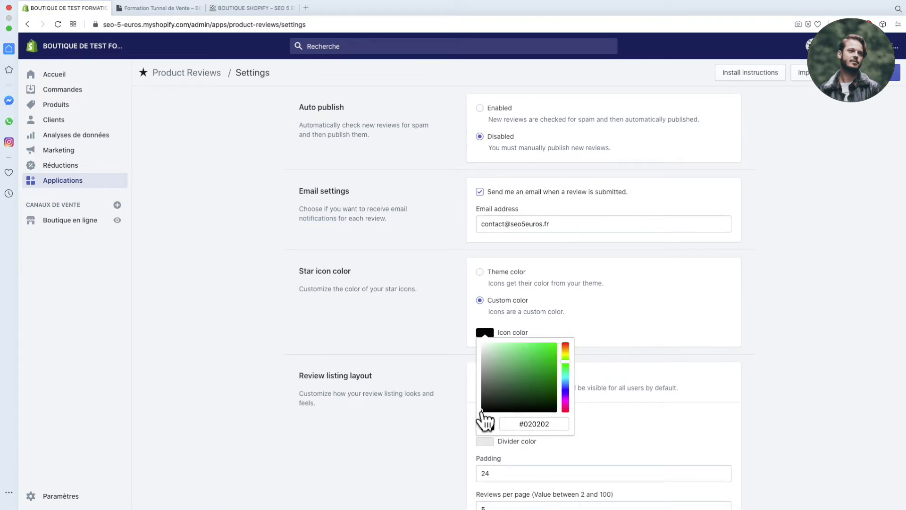
pyautogui.moveTo(482, 410); pyautogui.dragTo(556, 367)
pyautogui.click(594, 313)
# Set the number of reviews per page to 15 in the review listing layout settings.
pyautogui.scroll(-3, 605, 393)
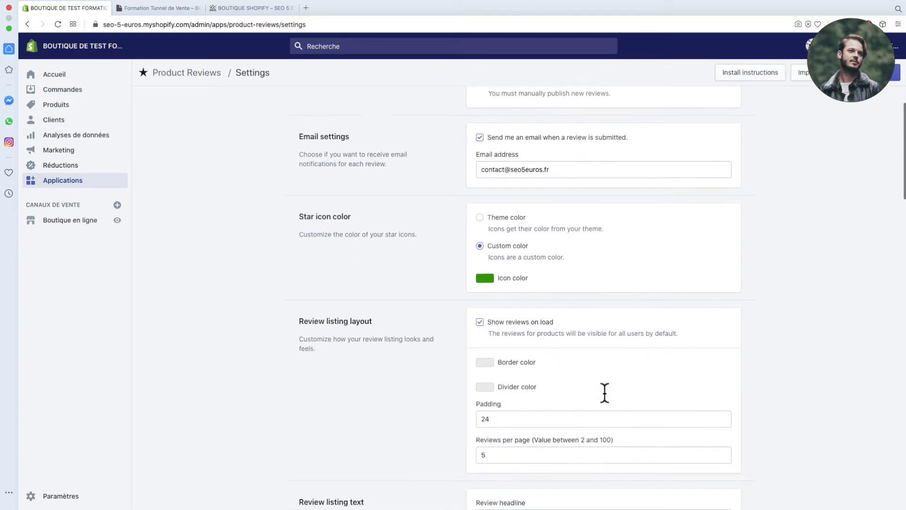
pyautogui.scroll(-3, 604, 395)
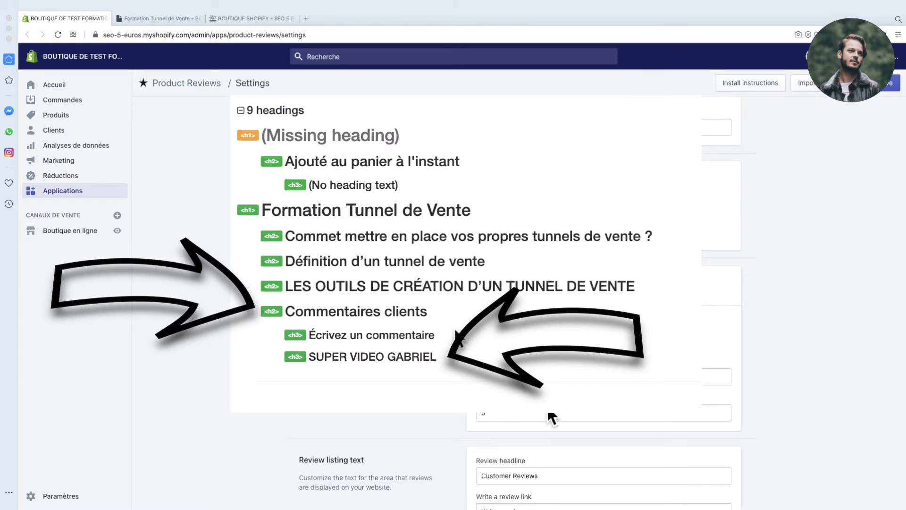
pyautogui.click(504, 416)
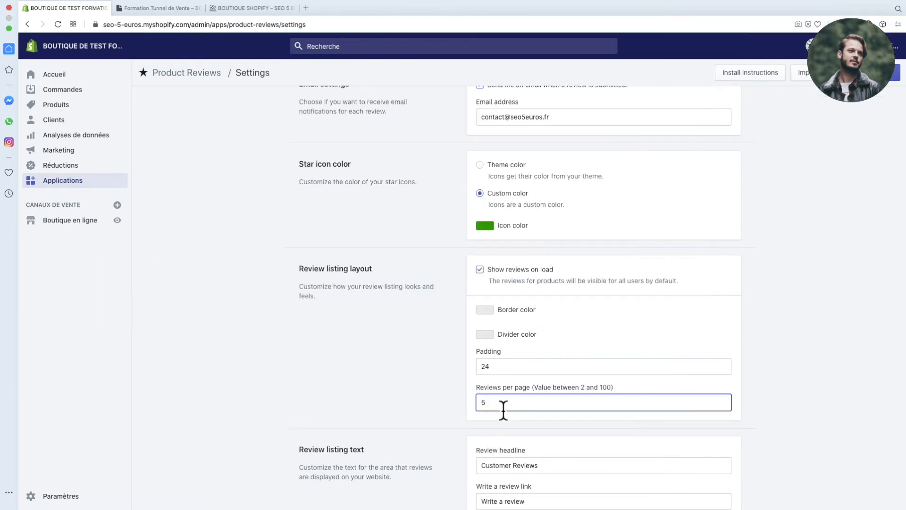
pyautogui.press('BackSpace')
pyautogui.write('15')
# Check the product page's reviews block and set the review headline to "Commentaires clients" and the write-a-review link to "Écrire un commentaire".
pyautogui.scroll(-6, 561, 324)
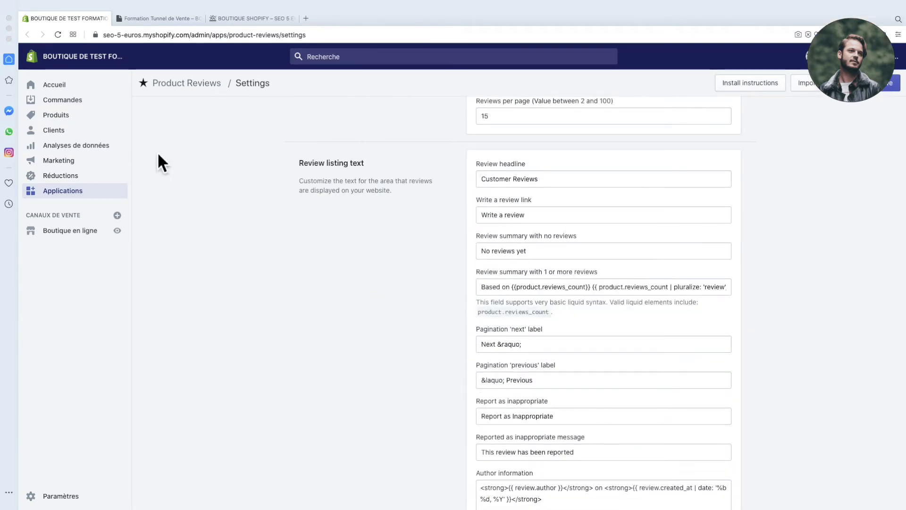
pyautogui.click(162, 18)
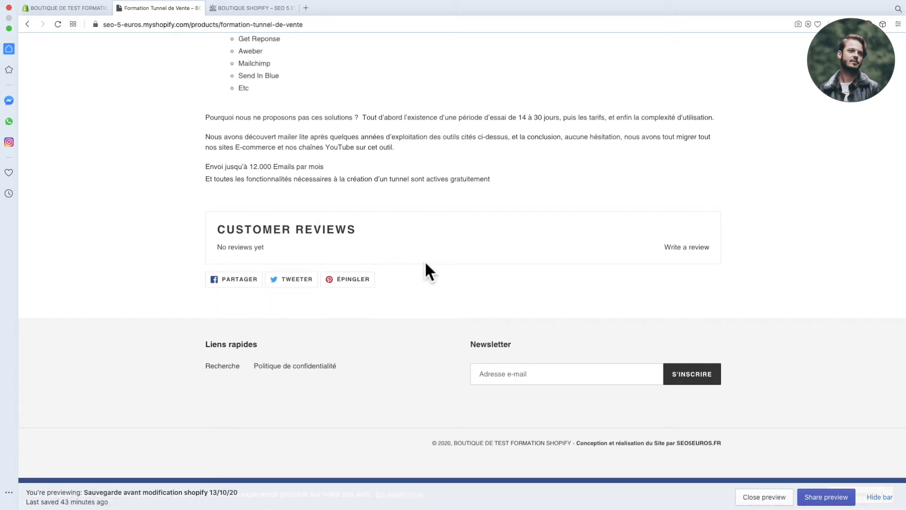
pyautogui.click(73, 9)
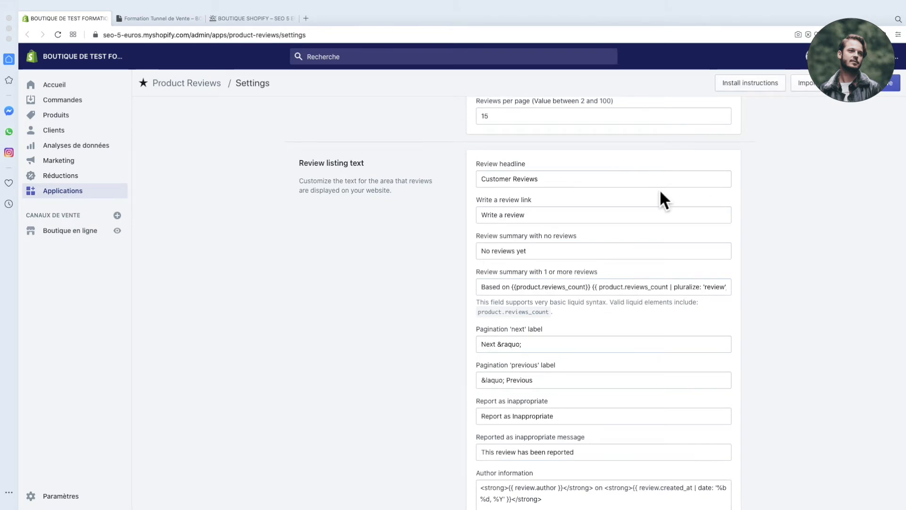
pyautogui.moveTo(514, 178); pyautogui.dragTo(569, 194)
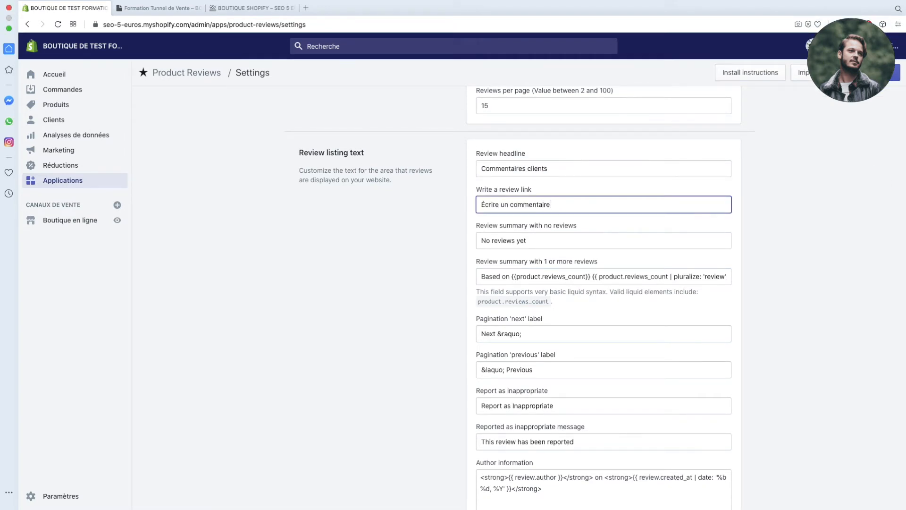
# Set the review summary with no reviews to "Pas encore de commentaires".
pyautogui.tripleClick(561, 245)
pyautogui.write('Pas encore de co,')
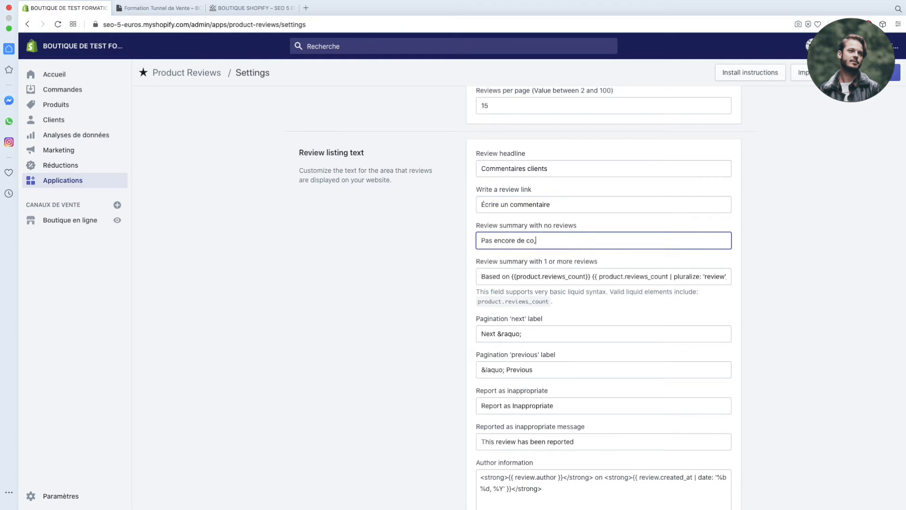
pyautogui.press('BackSpace')
pyautogui.write('mmentaires')
# Replace "Based on" with "Sur la base de" in the summary for one or more reviews, keeping the liquid code.
pyautogui.moveTo(512, 281); pyautogui.dragTo(451, 271)
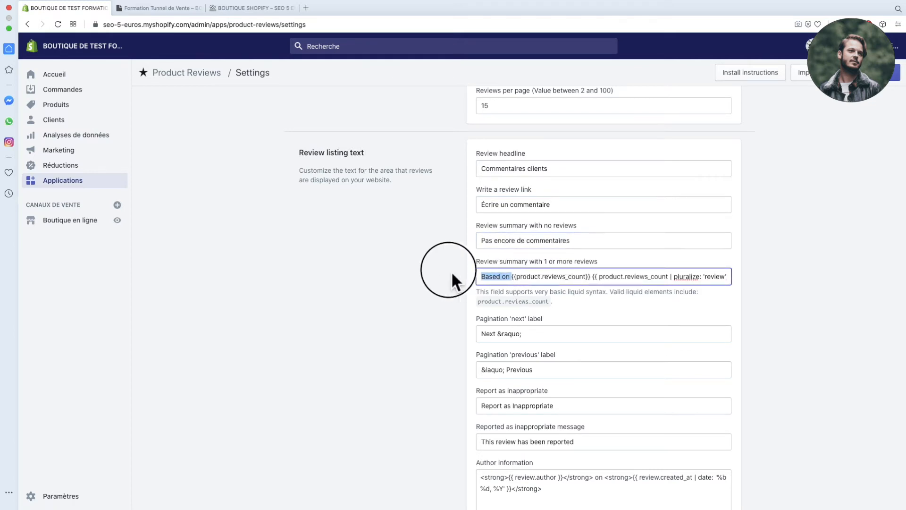
pyautogui.write('Sur lq')
pyautogui.press('BackSpace')
pyautogui.press('BackSpace')
pyautogui.write('a base de')
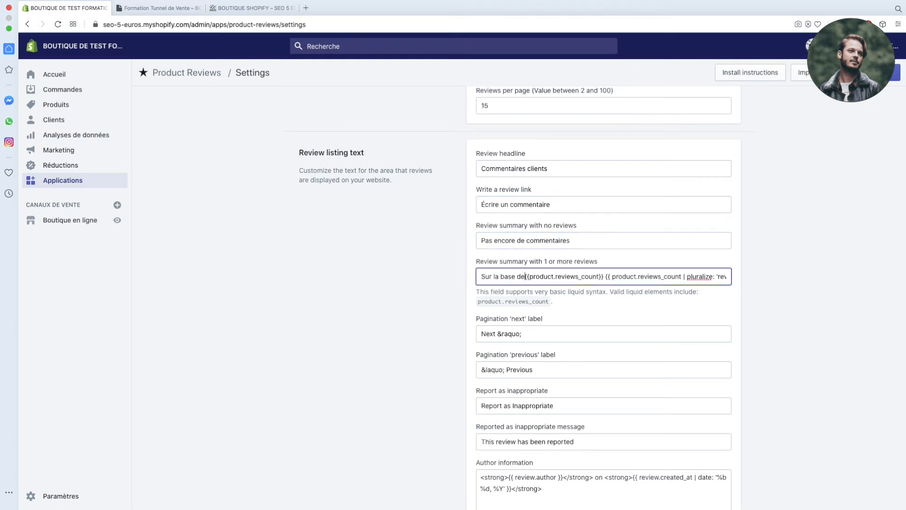
pyautogui.hscroll(2, 570, 286)
pyautogui.hscroll(1, 570, 285)
pyautogui.hscroll(-4, 571, 284)
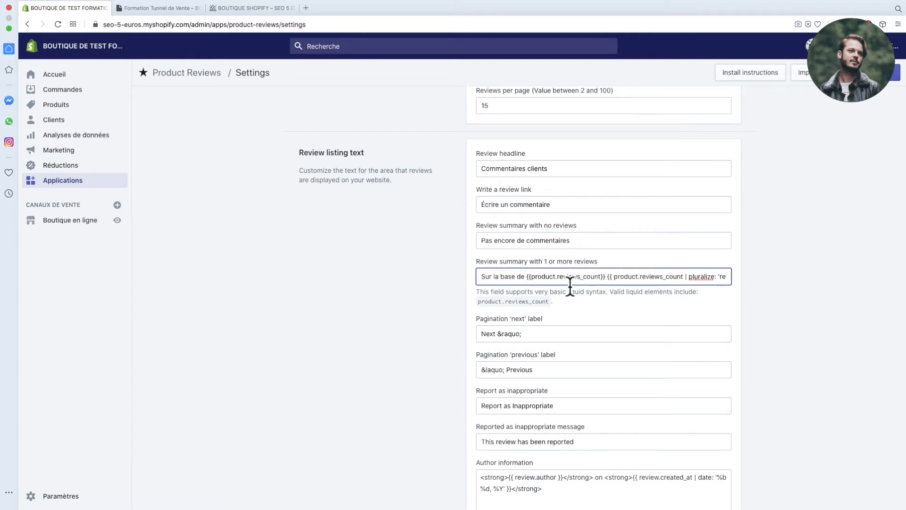
# Set the pagination next label to "Voir plus de commentaires &raquo;" and the previous label to "&laquo; Précédente".
pyautogui.doubleClick(482, 335)
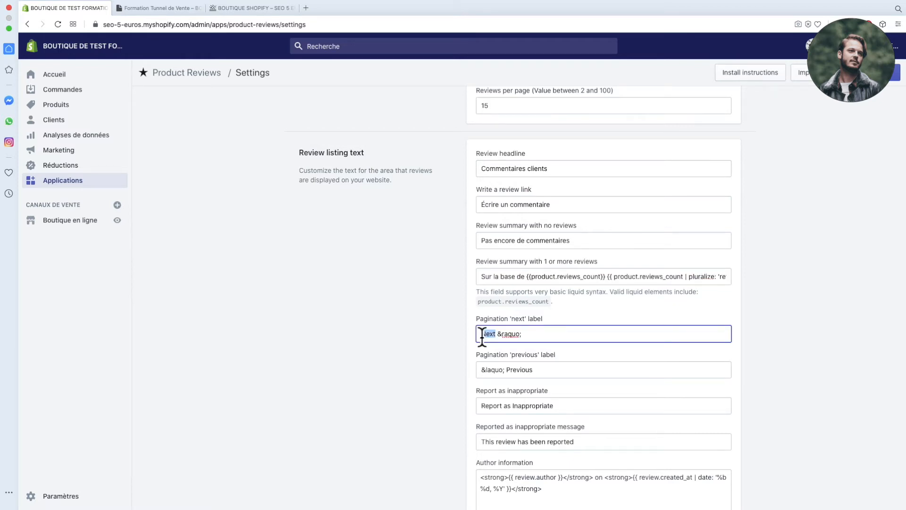
pyautogui.write('Voir plus de commentaires')
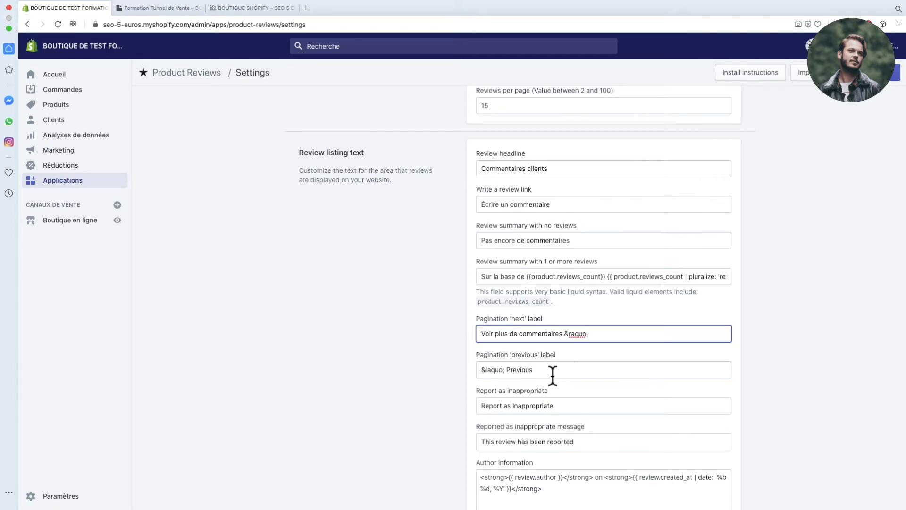
pyautogui.click(550, 371)
pyautogui.press('BackSpace')
pyautogui.press('BackSpace')
pyautogui.press('BackSpace')
pyautogui.press('BackSpace')
pyautogui.press('BackSpace')
pyautogui.press('BackSpace')
pyautogui.write('écédente')
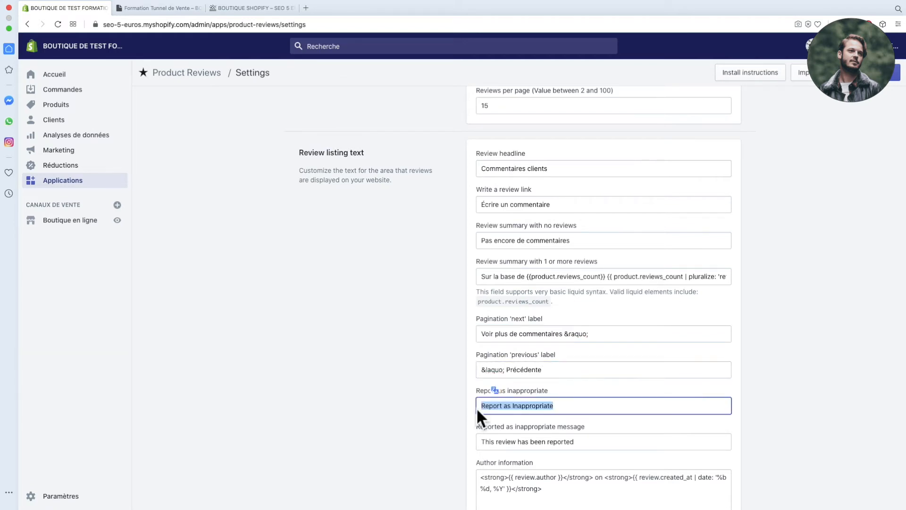
# Set the report-as-inappropriate label to "Signalé comme inaproprié".
pyautogui.press('Tab')
pyautogui.write('Signalé comme inapro')
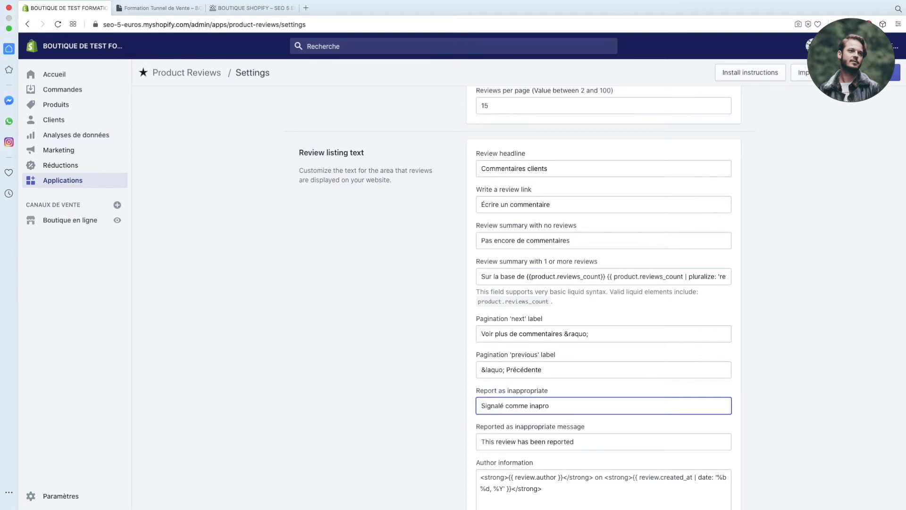
pyautogui.write('prié')
# Set the reported-as-inappropriate message to "Cet examen a fait l'objet d'un rapport, merci pour votre commentaire".
pyautogui.scroll(5, 626, 409)
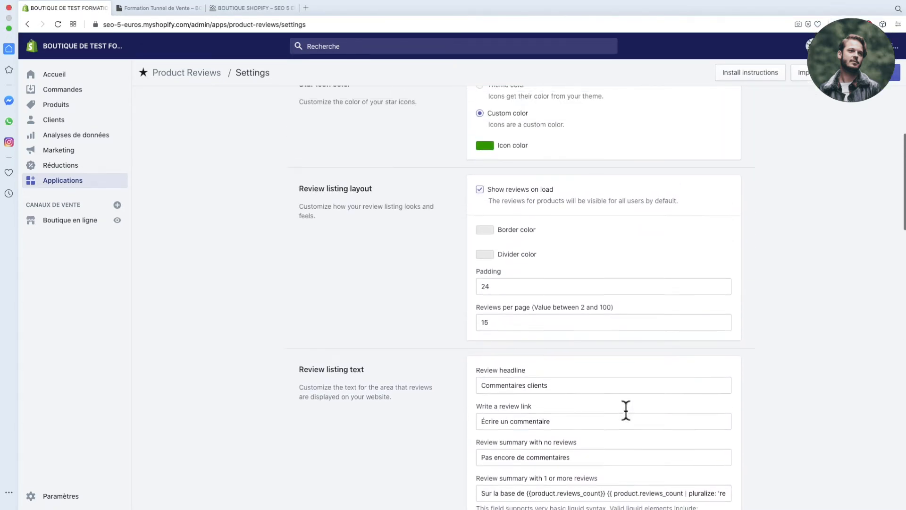
pyautogui.scroll(5, 626, 410)
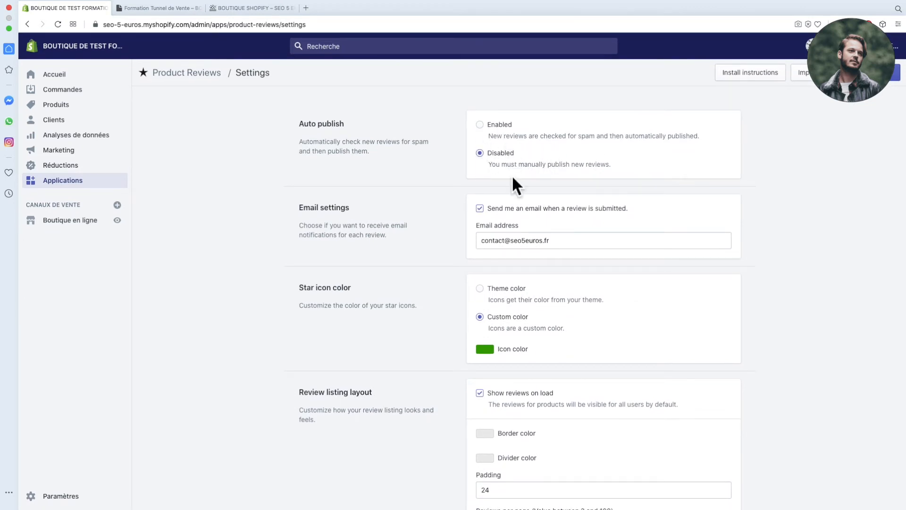
pyautogui.scroll(-10, 539, 249)
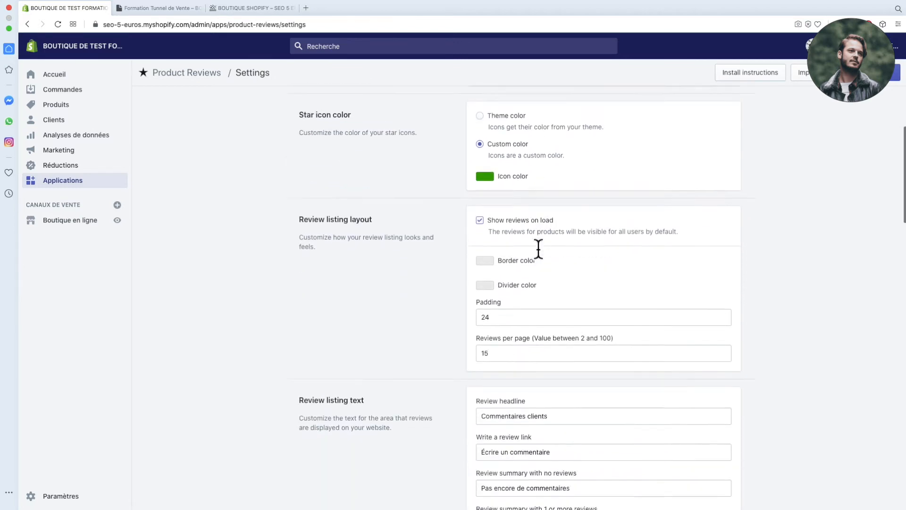
pyautogui.scroll(-2, 538, 249)
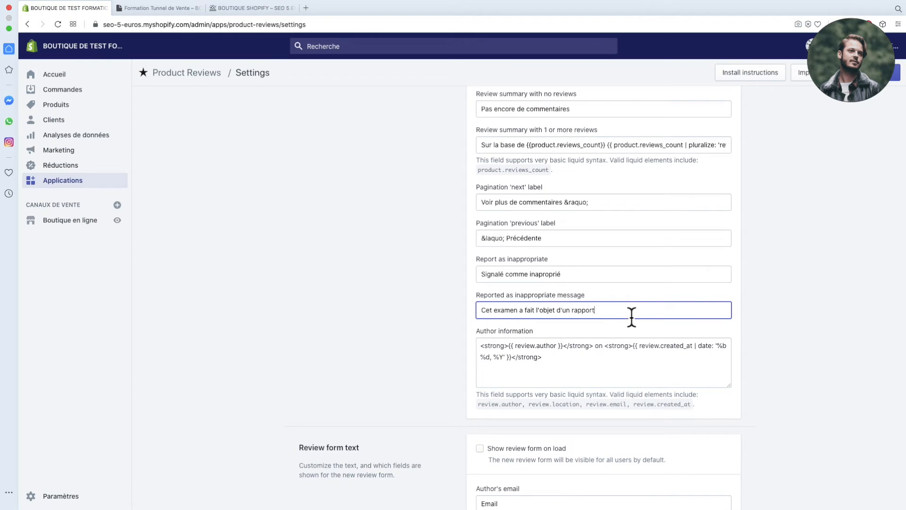
pyautogui.write('; ')
pyautogui.write('merci pour votre com')
pyautogui.write('mentaire')
pyautogui.scroll(1, 480, 324)
pyautogui.click(582, 380)
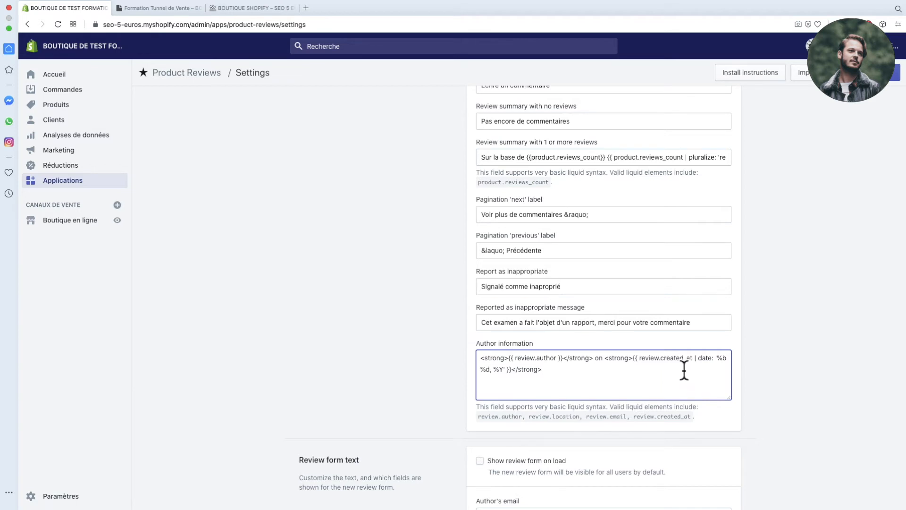
# Examine the customer reviews block near the end of the Formation Tunnel de Vente product page.
pyautogui.scroll(-5, 685, 369)
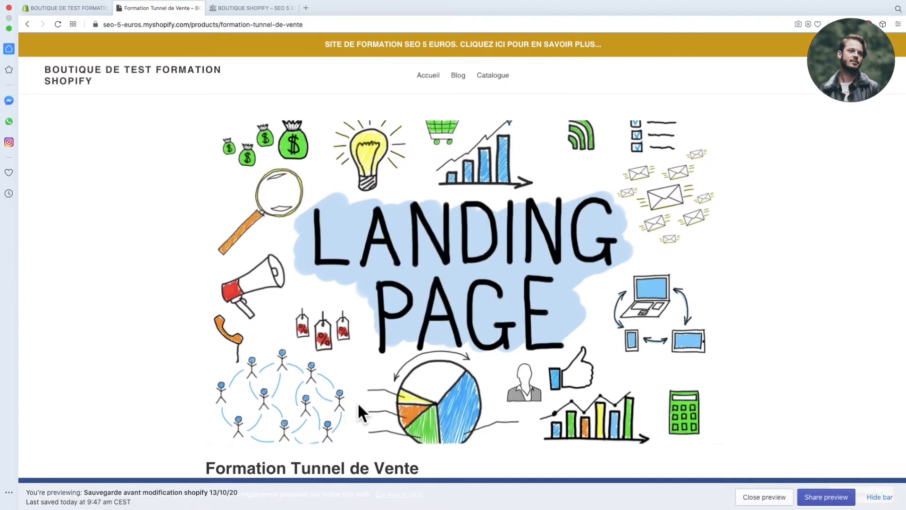
pyautogui.scroll(-20, 366, 385)
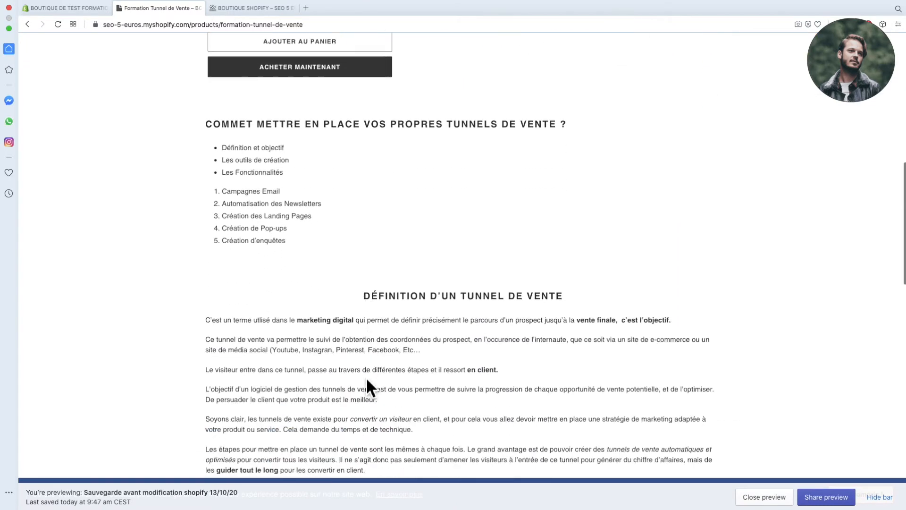
pyautogui.scroll(-5, 367, 380)
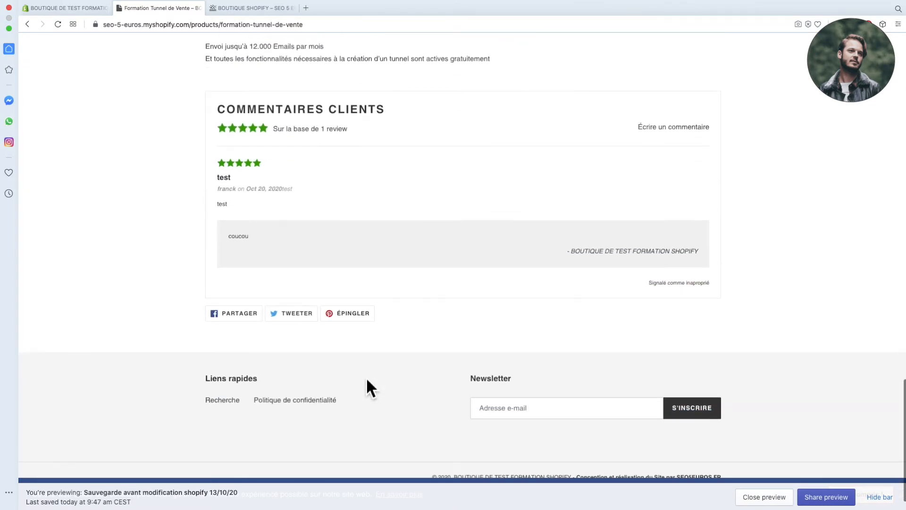
pyautogui.scroll(1, 368, 381)
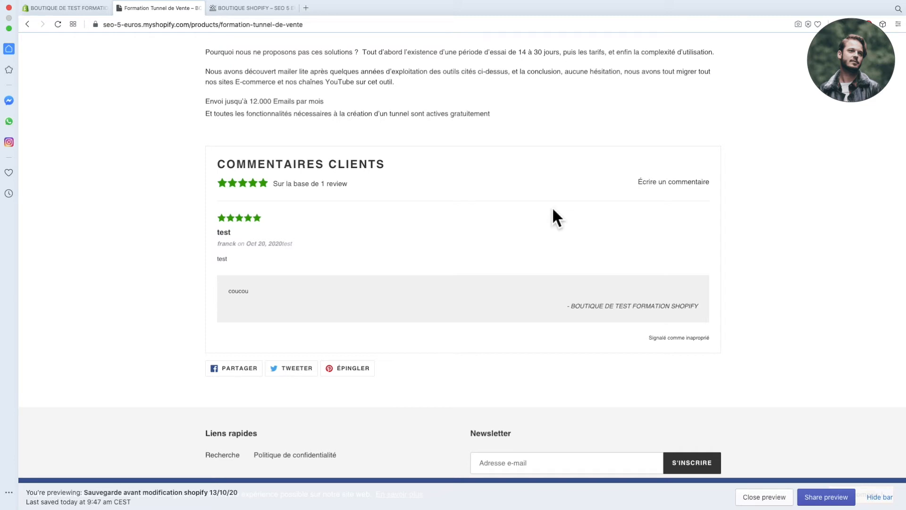
# Enable showing the review form on load in the Product Reviews settings and save the settings.
pyautogui.hotkey('ctrl', 'shift', 'Tab')
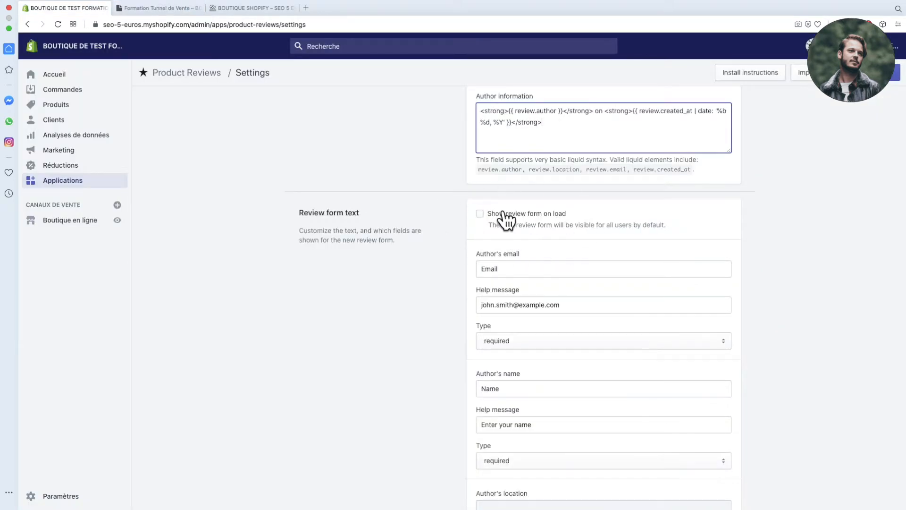
pyautogui.click(480, 214)
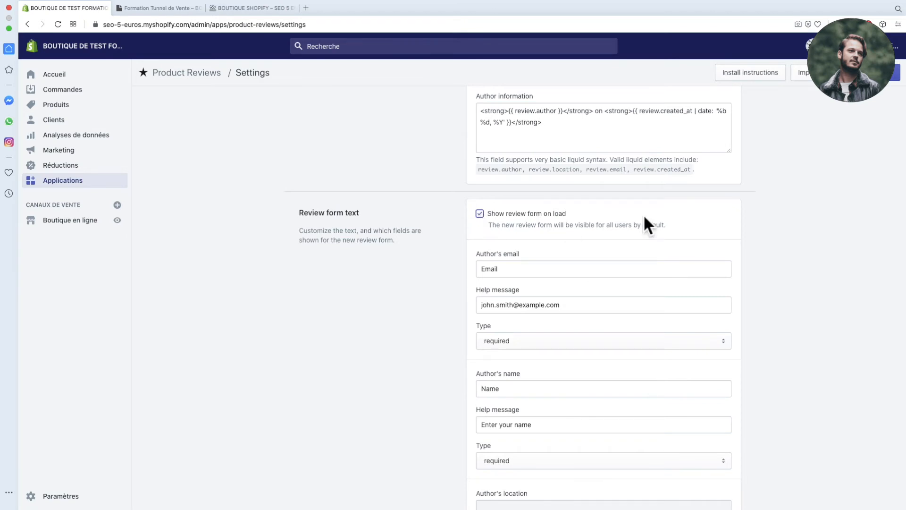
pyautogui.click(893, 78)
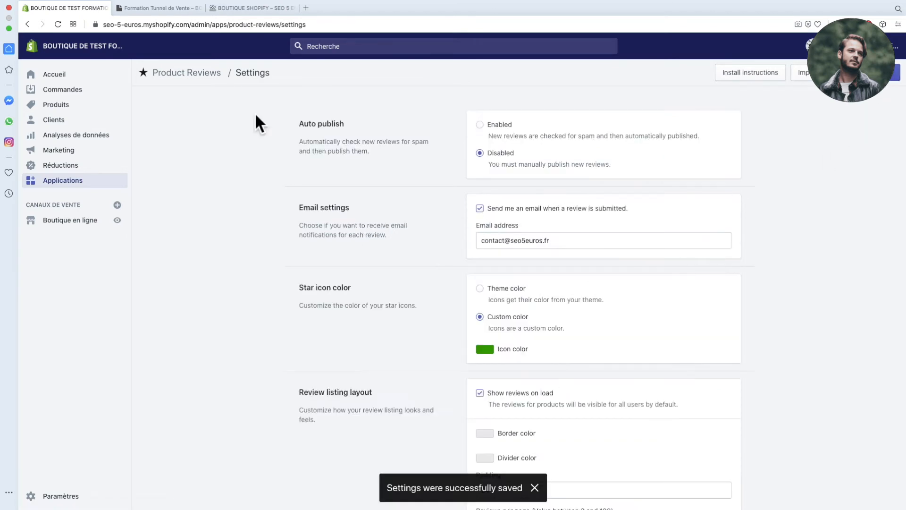
# Reload the Formation Tunnel de Vente product page and examine the review form and the published review below it.
pyautogui.click(157, 9)
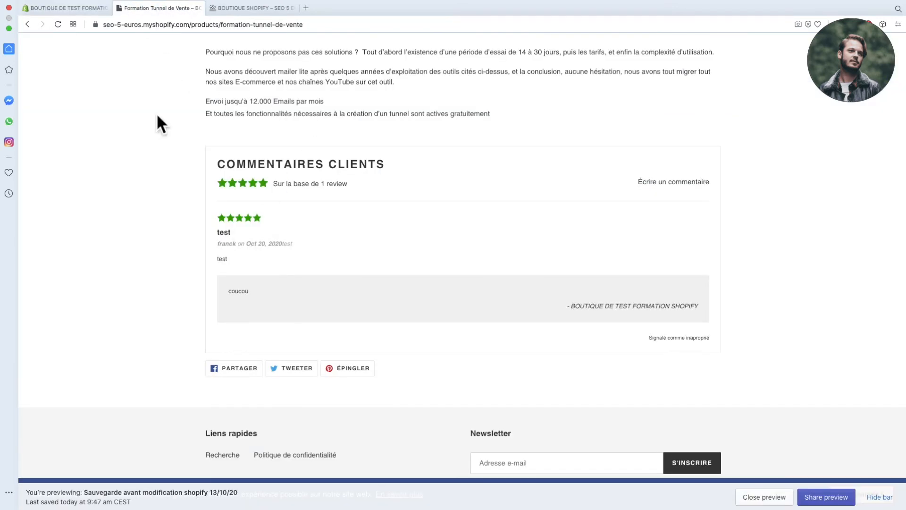
pyautogui.click(58, 24)
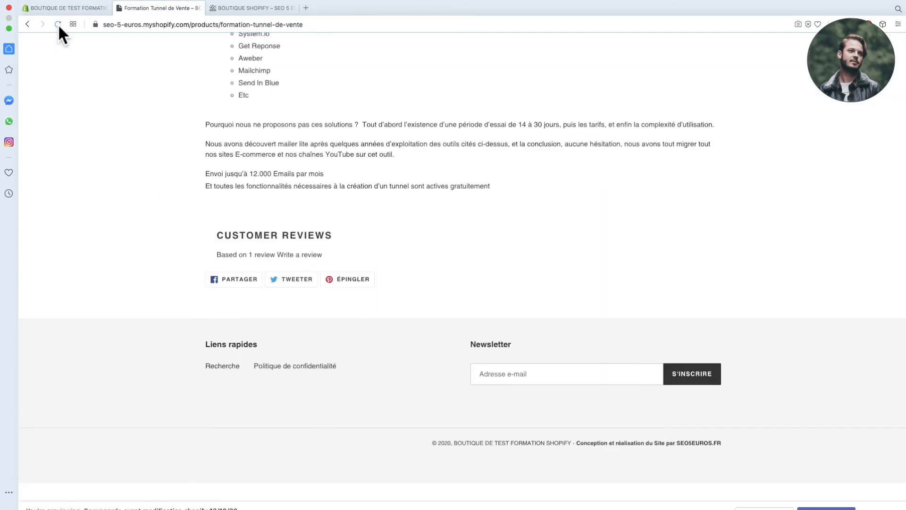
pyautogui.scroll(-5, 202, 356)
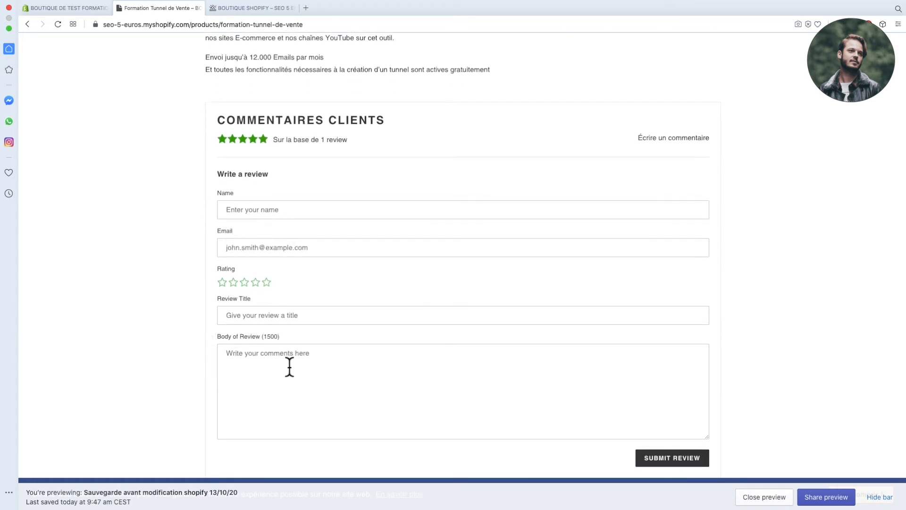
pyautogui.scroll(-6, 290, 368)
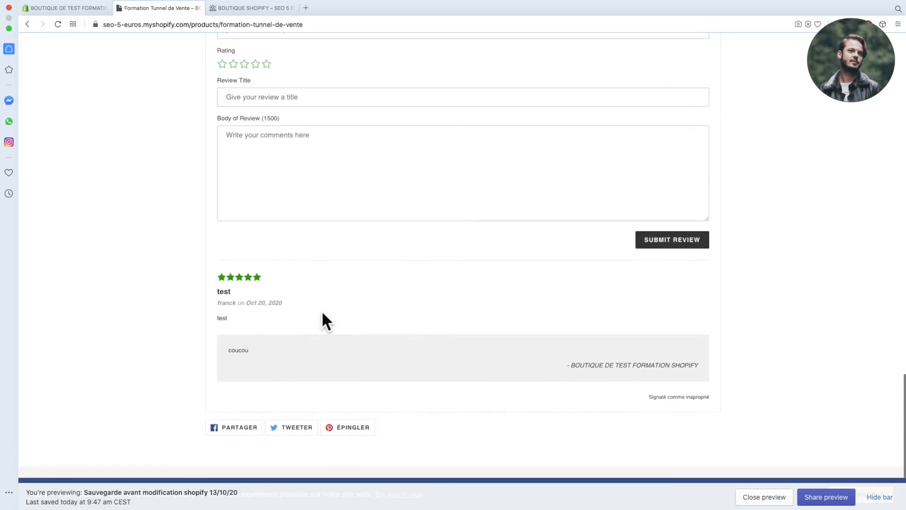
pyautogui.scroll(7, 365, 312)
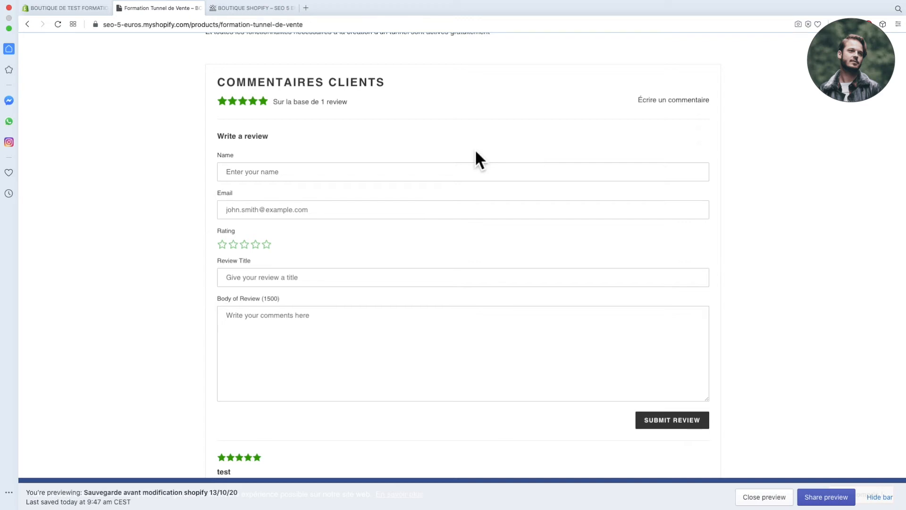
# Return to the Product Reviews settings and set the author's email type in the review form text to hidden.
pyautogui.click(75, 8)
pyautogui.scroll(-15, 604, 355)
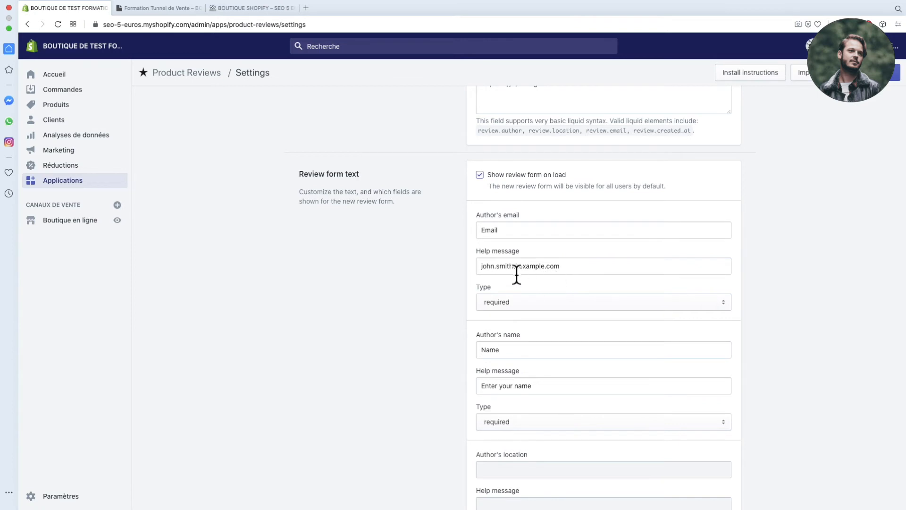
pyautogui.click(531, 302)
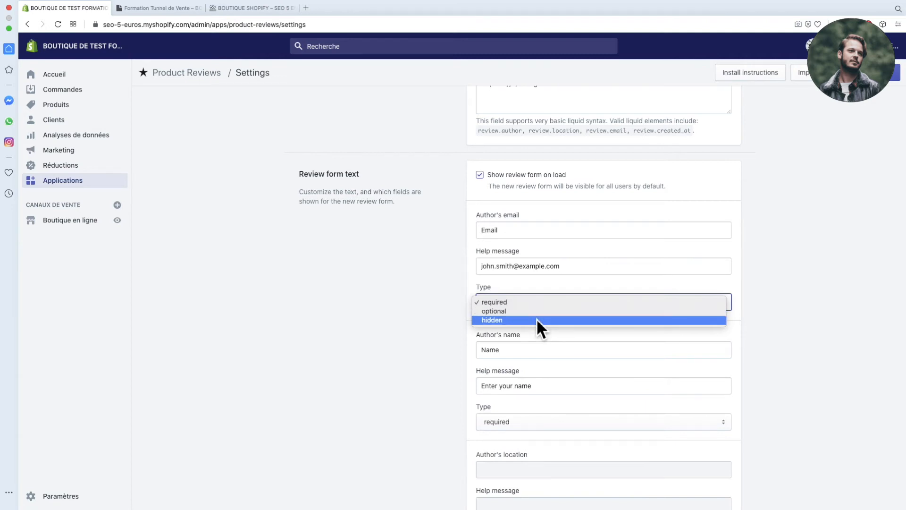
pyautogui.click(538, 320)
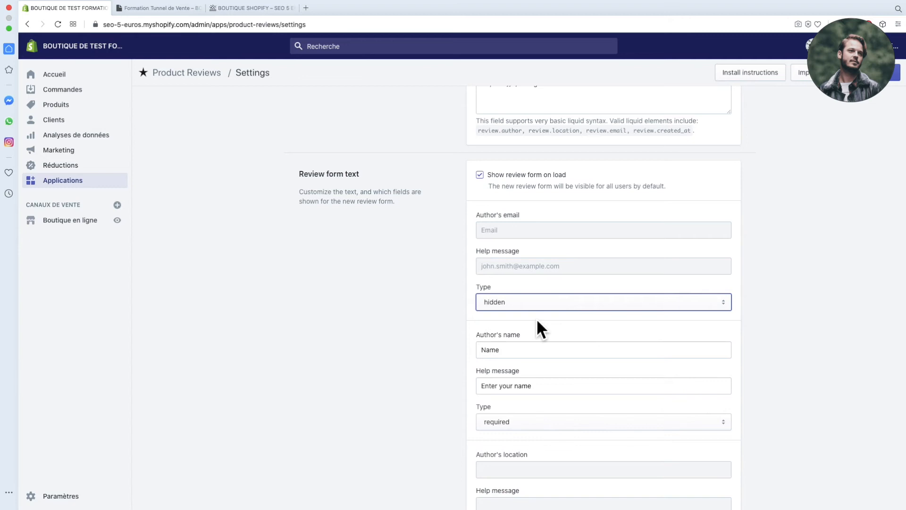
# Set the author's name label to "Nom" and its help message to "Saisissez votre nom", keeping the type required.
pyautogui.scroll(-3, 555, 366)
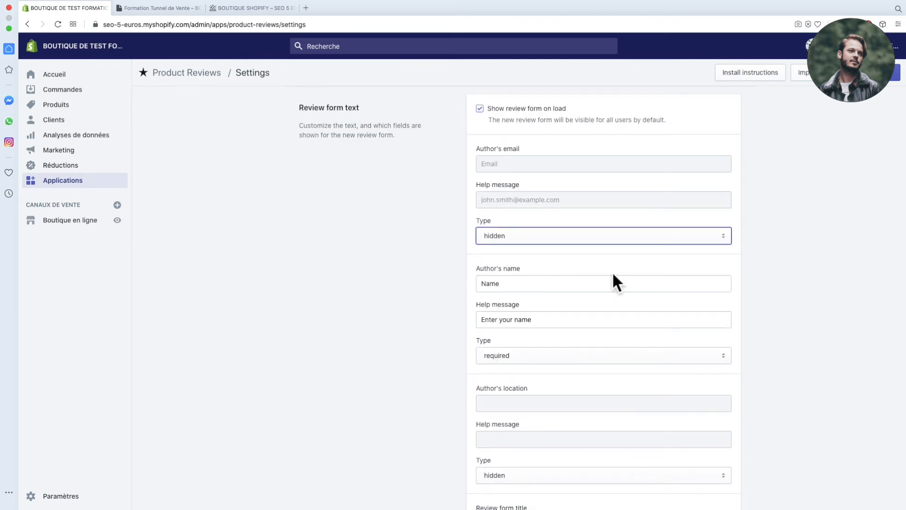
pyautogui.tripleClick(530, 286)
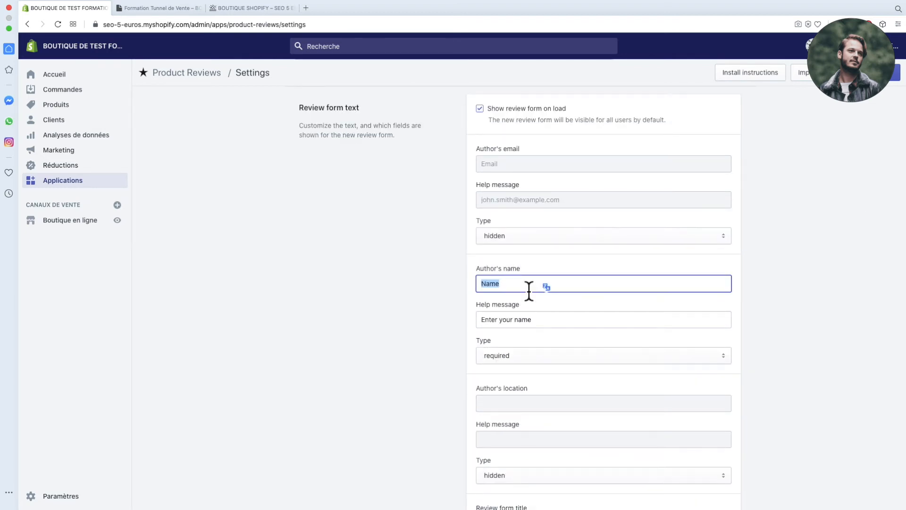
pyautogui.write('Nq')
pyautogui.press('BackSpace')
pyautogui.write('om')
pyautogui.press('Tab')
pyautogui.write('Saisissez votre nom')
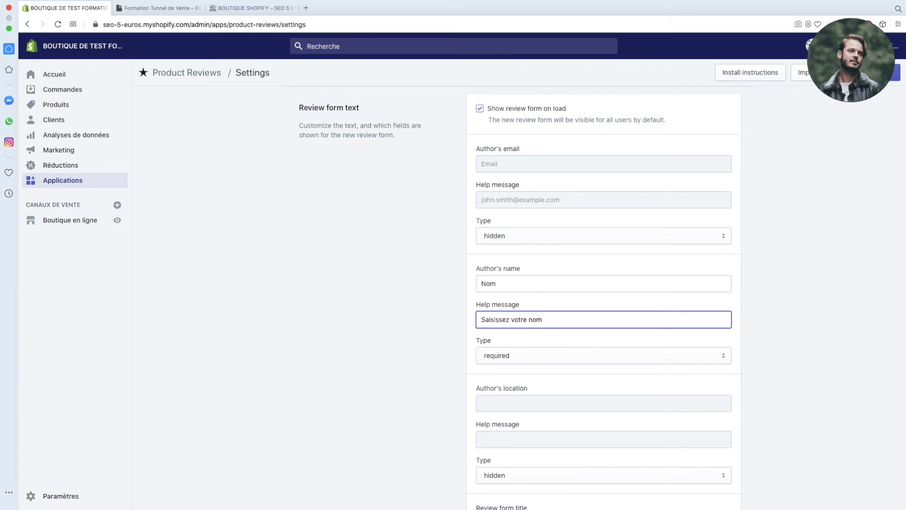
pyautogui.click(524, 357)
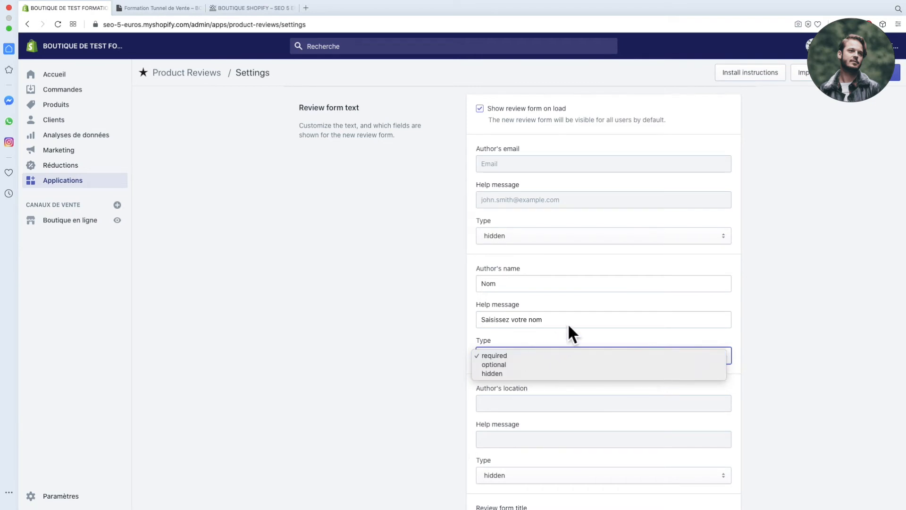
pyautogui.click(591, 315)
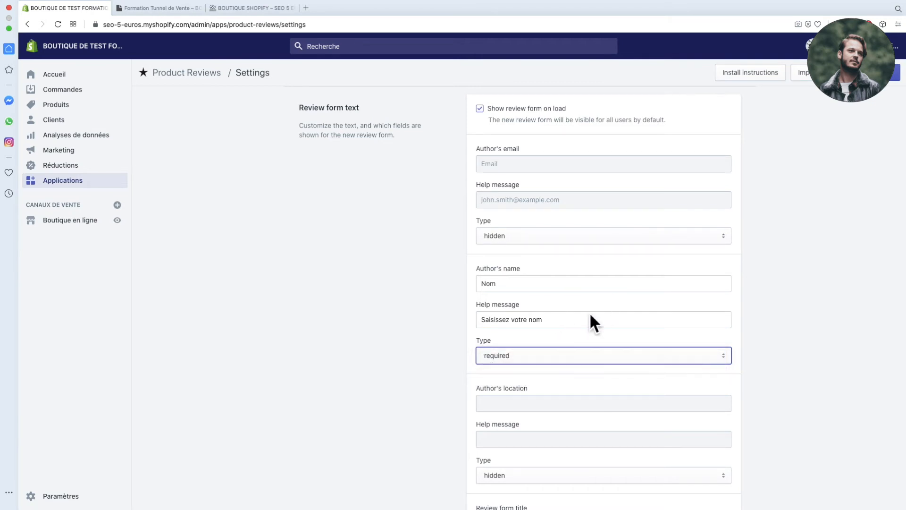
# Set the author's location type in the review form to optional.
pyautogui.scroll(-3, 499, 311)
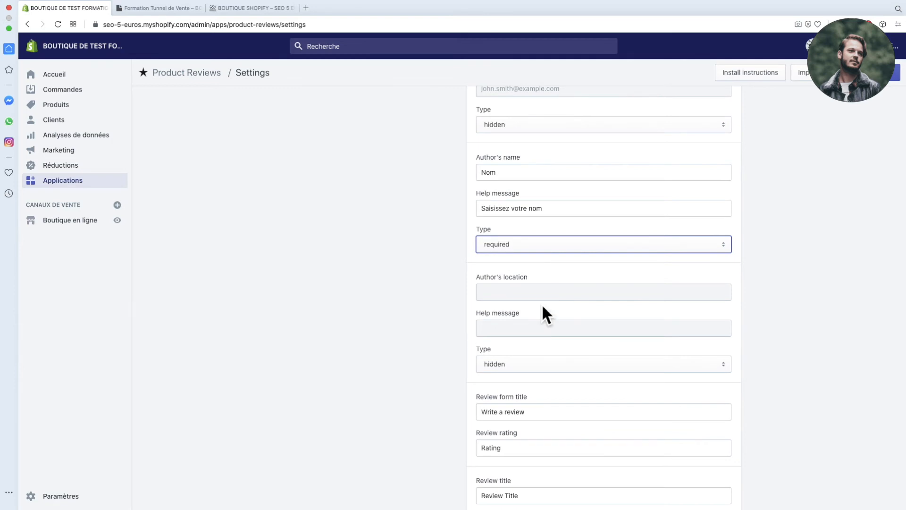
pyautogui.click(529, 364)
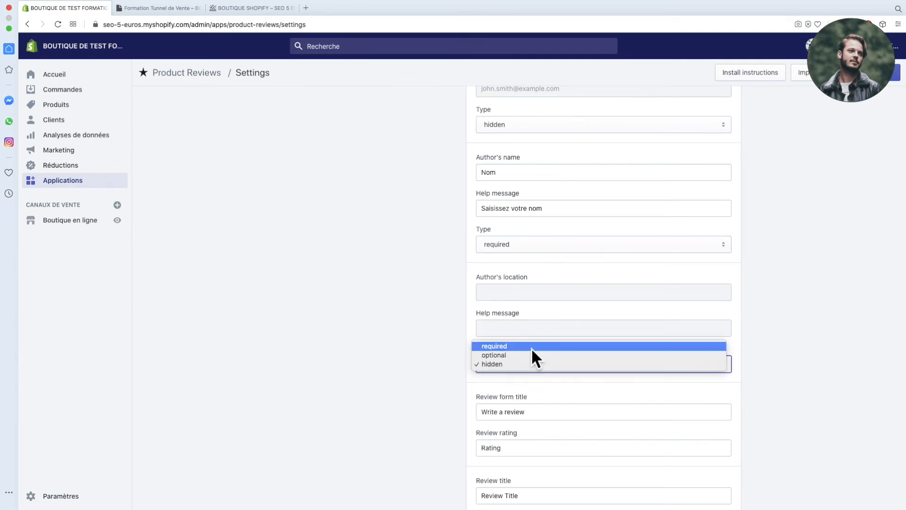
pyautogui.click(531, 347)
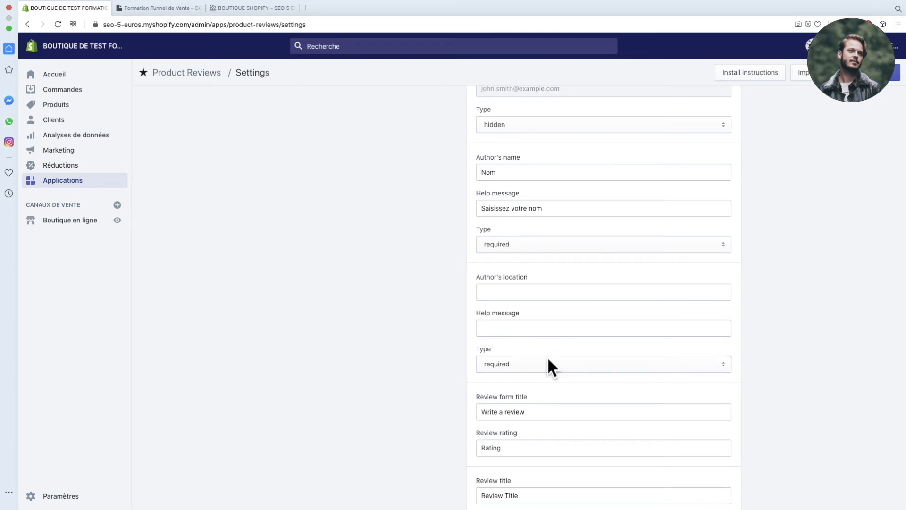
pyautogui.click(548, 360)
pyautogui.click(548, 373)
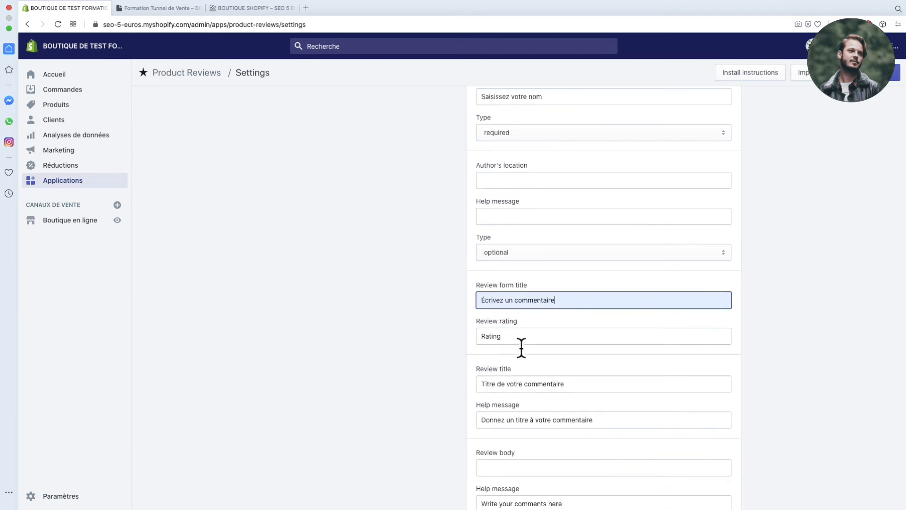
# Replace the review rating label with "Niveau de satisfaction".
pyautogui.doubleClick(526, 340)
pyautogui.press('BackSpace')
pyautogui.click(521, 359)
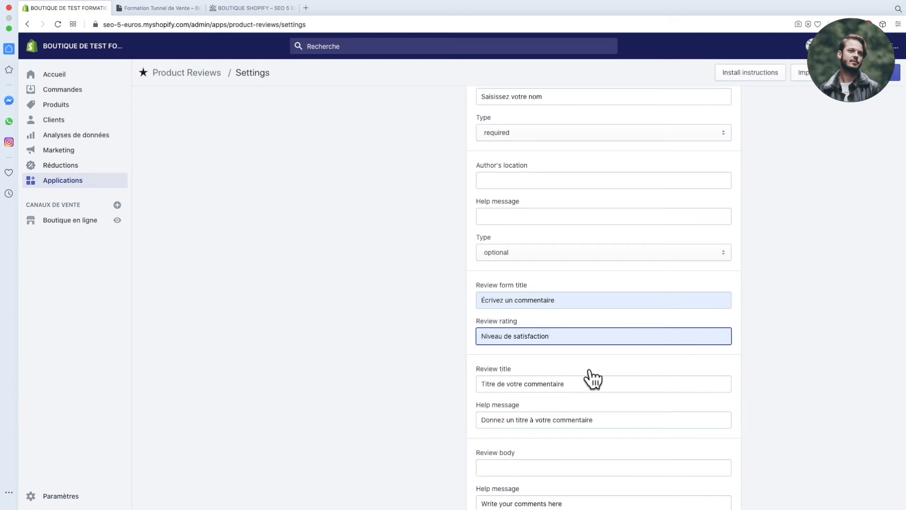
pyautogui.scroll(-1, 590, 373)
pyautogui.scroll(-1, 592, 378)
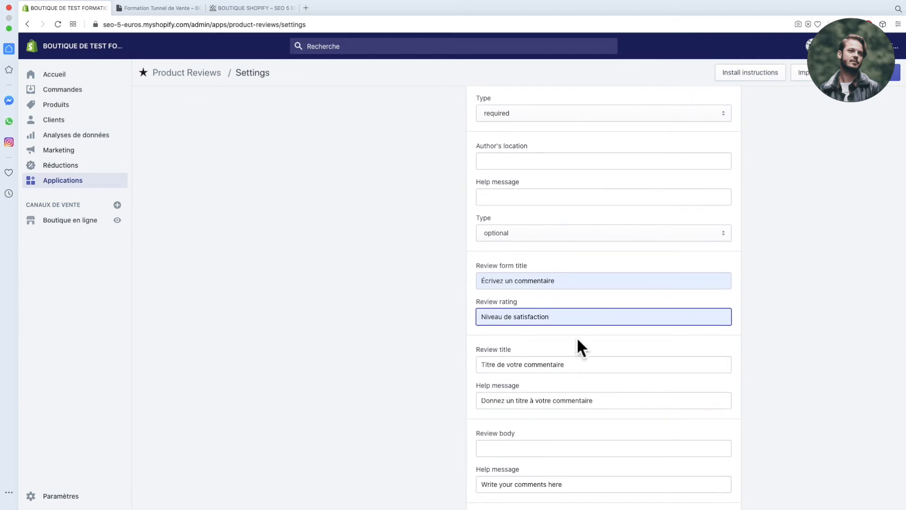
# Clear the review form title and fill in "Écrivez un commentaire" again.
pyautogui.doubleClick(568, 280)
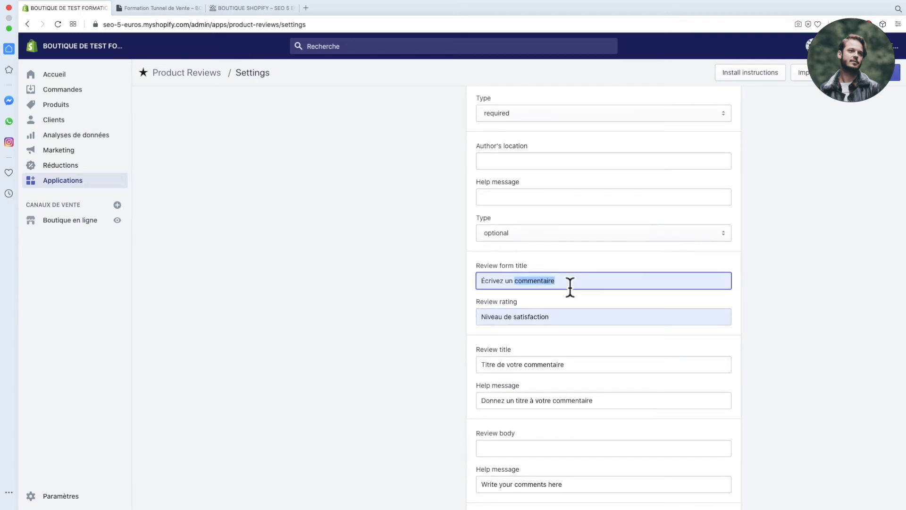
pyautogui.press('BackSpace')
pyautogui.press('BackSpace')
pyautogui.press('BackSpace')
pyautogui.press('BackSpace')
pyautogui.press('BackSpace')
pyautogui.press('BackSpace')
pyautogui.press('BackSpace')
pyautogui.press('BackSpace')
pyautogui.press('BackSpace')
pyautogui.press('BackSpace')
pyautogui.press('BackSpace')
pyautogui.press('BackSpace')
pyautogui.click(522, 285)
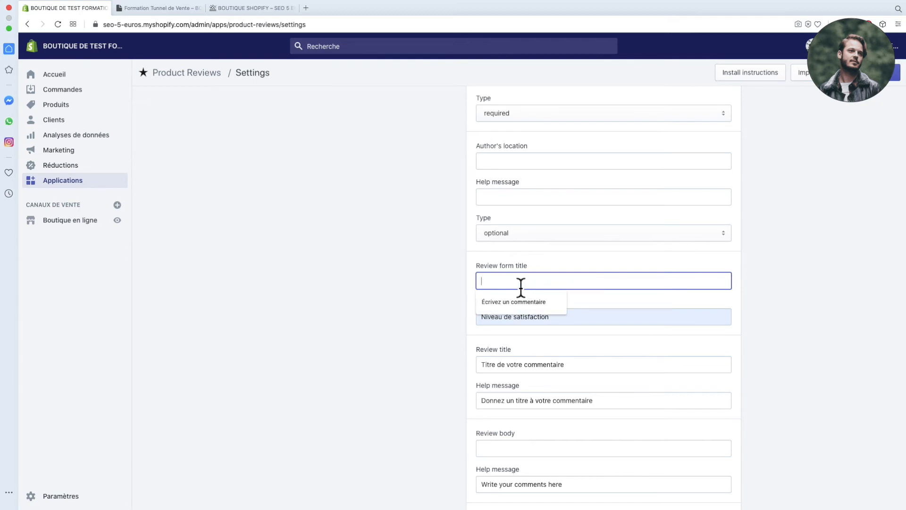
pyautogui.click(517, 302)
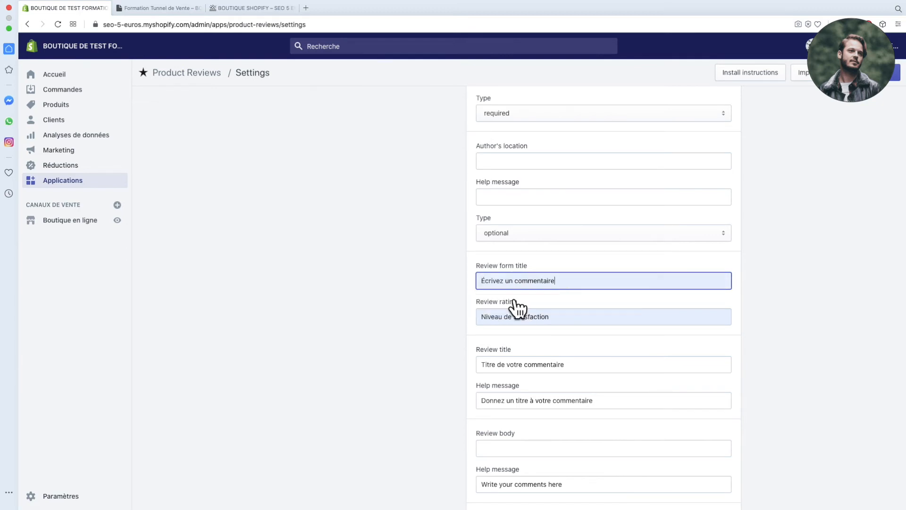
pyautogui.moveTo(514, 317); pyautogui.dragTo(567, 318)
pyautogui.click(597, 366)
pyautogui.doubleClick(597, 366)
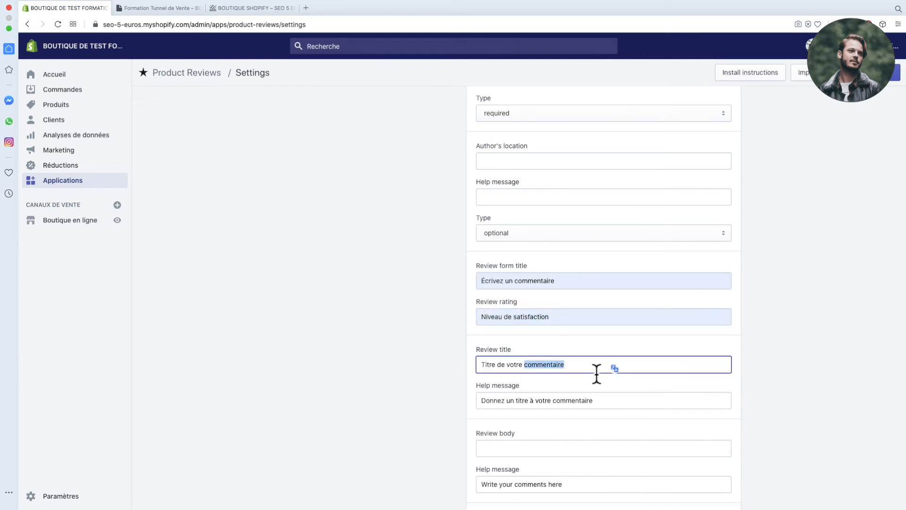
pyautogui.scroll(-2, 596, 375)
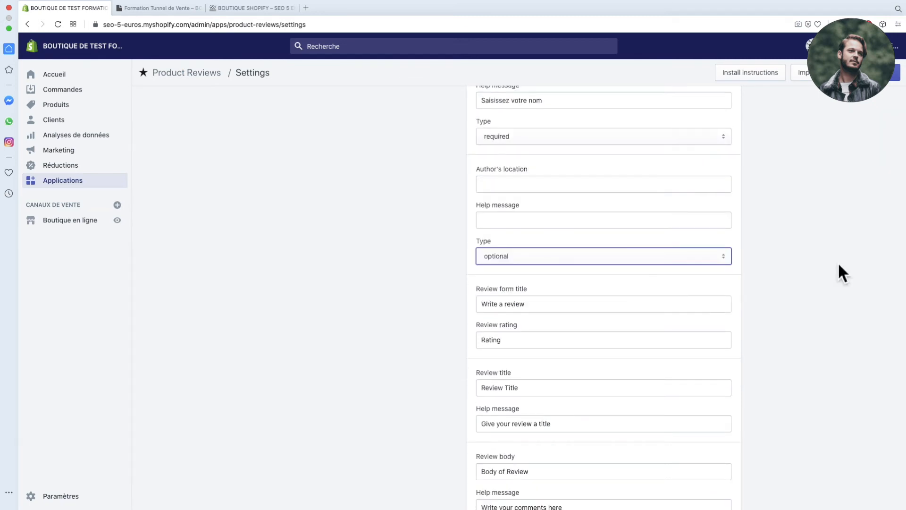
pyautogui.click(534, 389)
pyautogui.moveTo(534, 390); pyautogui.dragTo(435, 378)
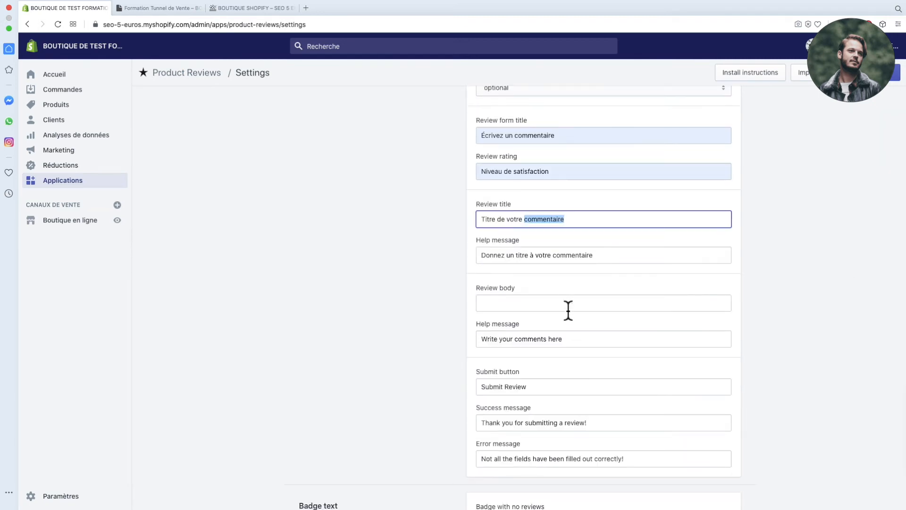
# Set the review body label to "Votre commentaire" and its help message to "Écrivez votre commentaire ici".
pyautogui.click(566, 306)
pyautogui.click(518, 326)
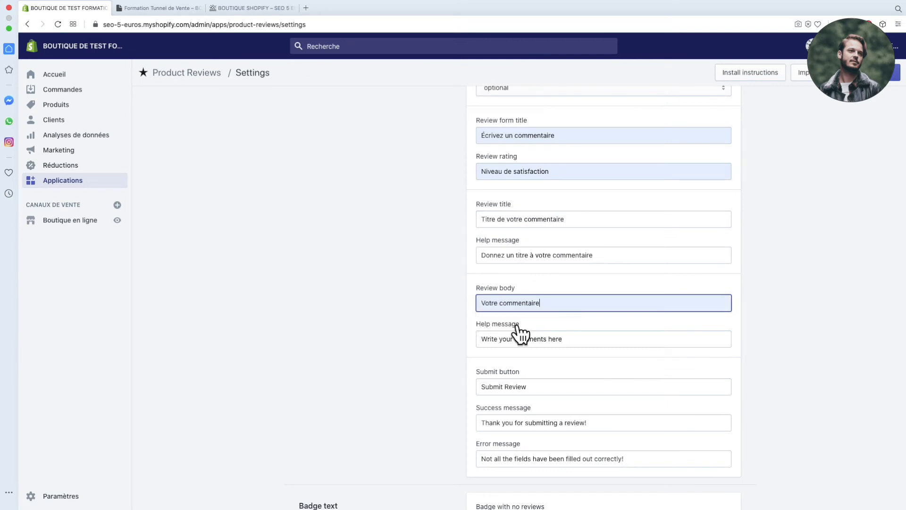
pyautogui.tripleClick(595, 343)
pyautogui.press('BackSpace')
pyautogui.click(595, 343)
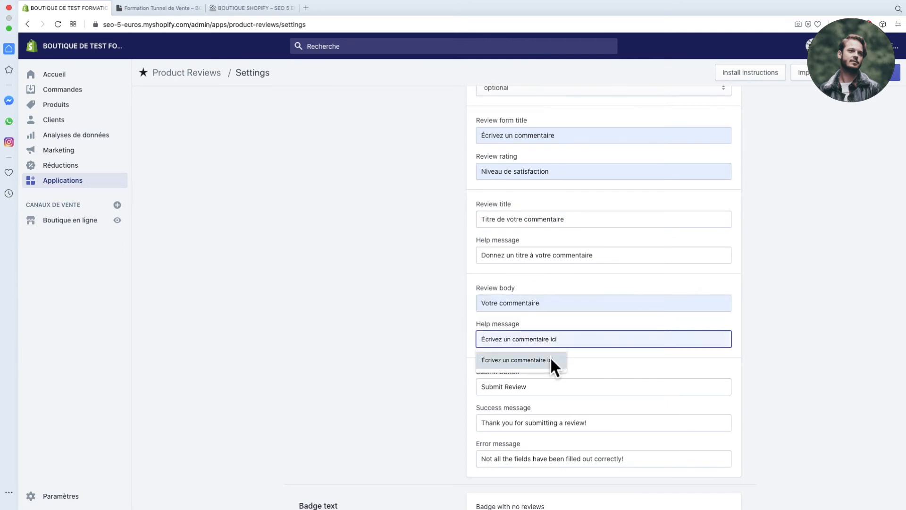
pyautogui.click(551, 360)
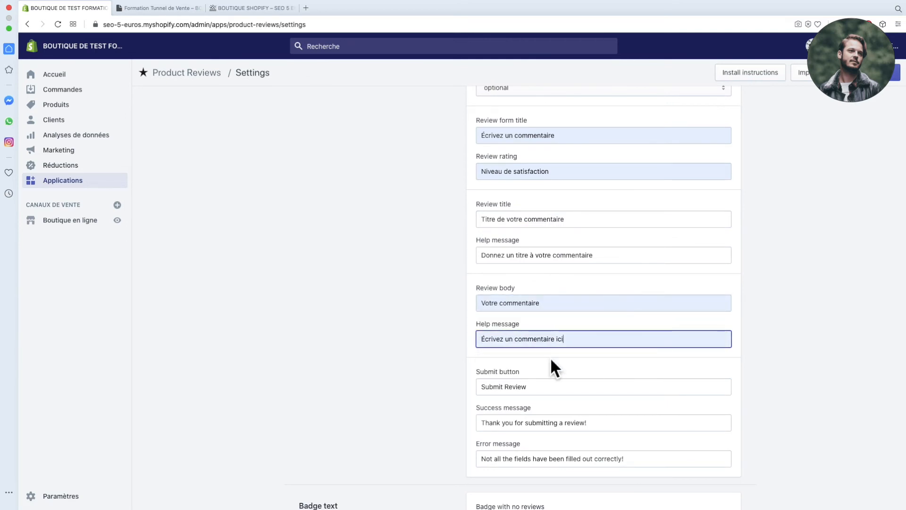
pyautogui.click(515, 343)
pyautogui.press('BackSpace')
pyautogui.press('BackSpace')
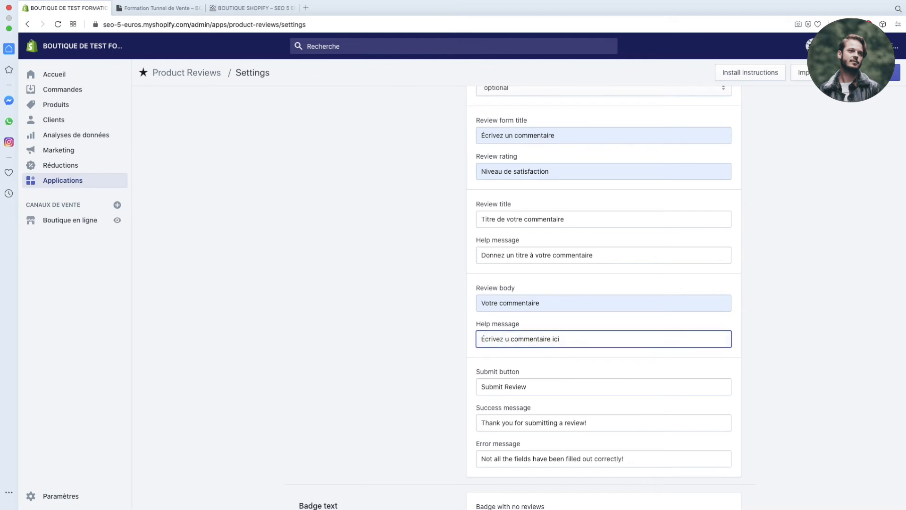
pyautogui.write('votre')
# Set the review form's submit button text to "Soumettre votre commentaire".
pyautogui.scroll(-2, 577, 370)
pyautogui.doubleClick(555, 326)
pyautogui.tripleClick(555, 325)
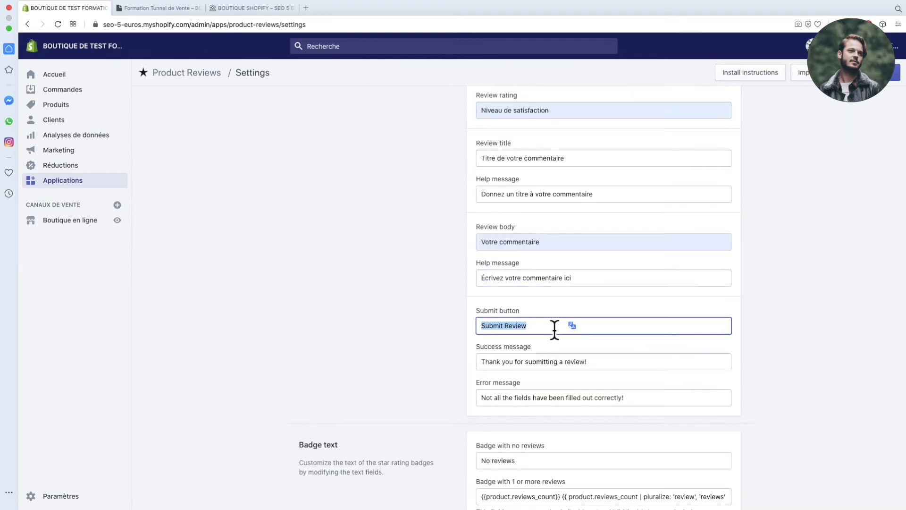
pyautogui.press('BackSpace')
pyautogui.click(520, 333)
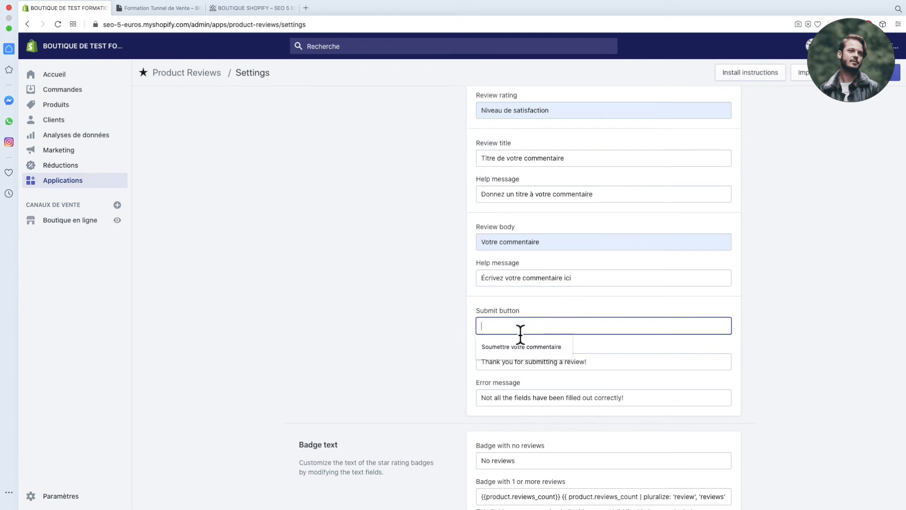
pyautogui.click(520, 352)
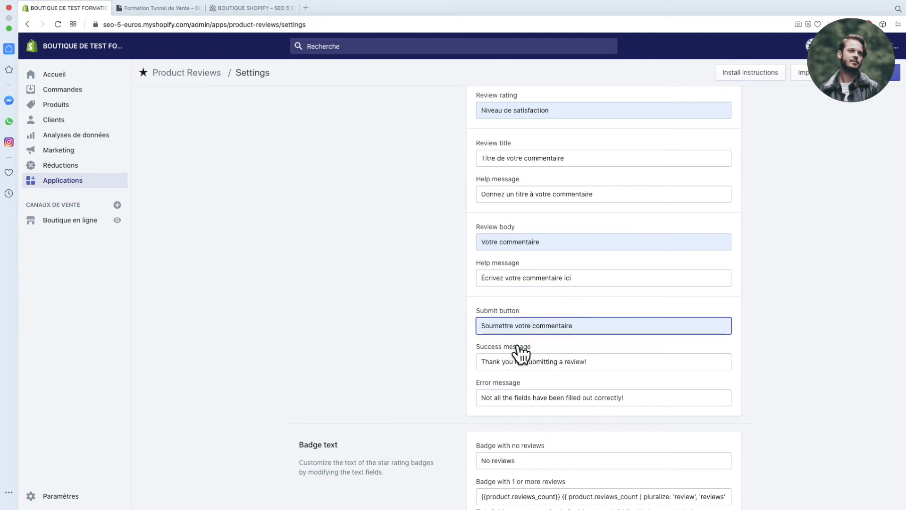
# Set the review form's success message to "Merci d'avoir transmis votre commentaire à notre communauté !".
pyautogui.tripleClick(543, 362)
pyautogui.press('BackSpace')
pyautogui.click(540, 365)
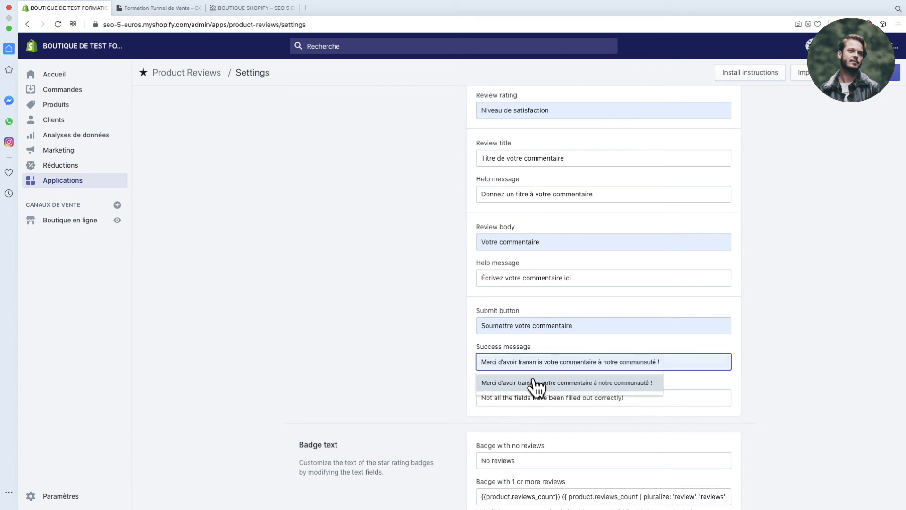
pyautogui.click(538, 384)
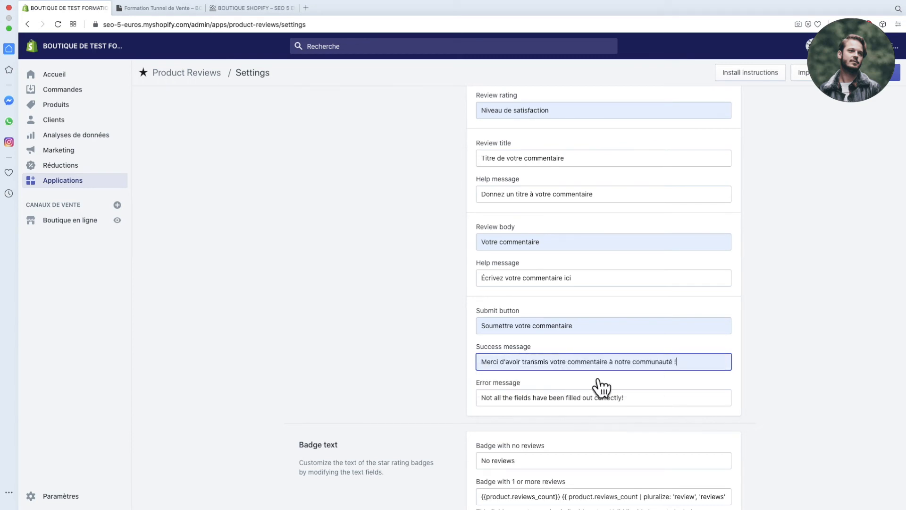
# Set the review form's error message to "Tous les champs n'ont pas été remplis correctement !".
pyautogui.scroll(-3, 602, 388)
pyautogui.click(577, 335)
pyautogui.tripleClick(577, 335)
pyautogui.press('BackSpace')
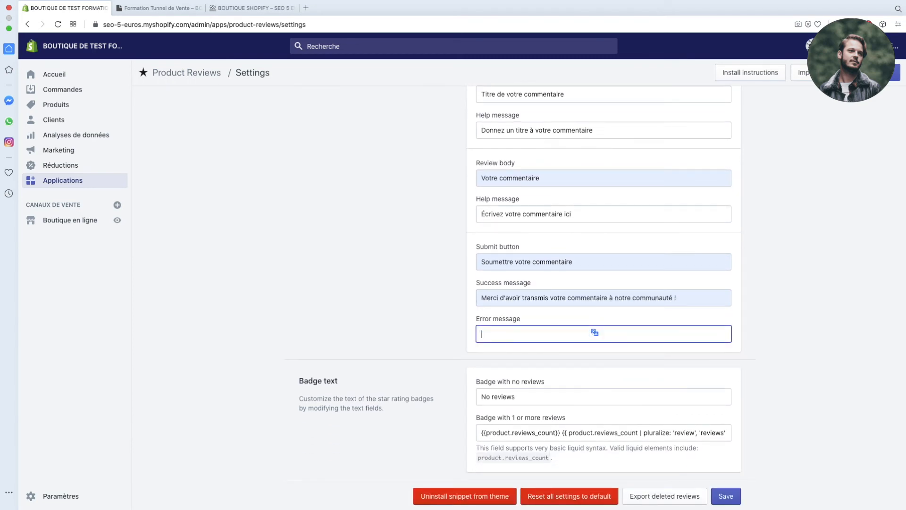
pyautogui.click(547, 339)
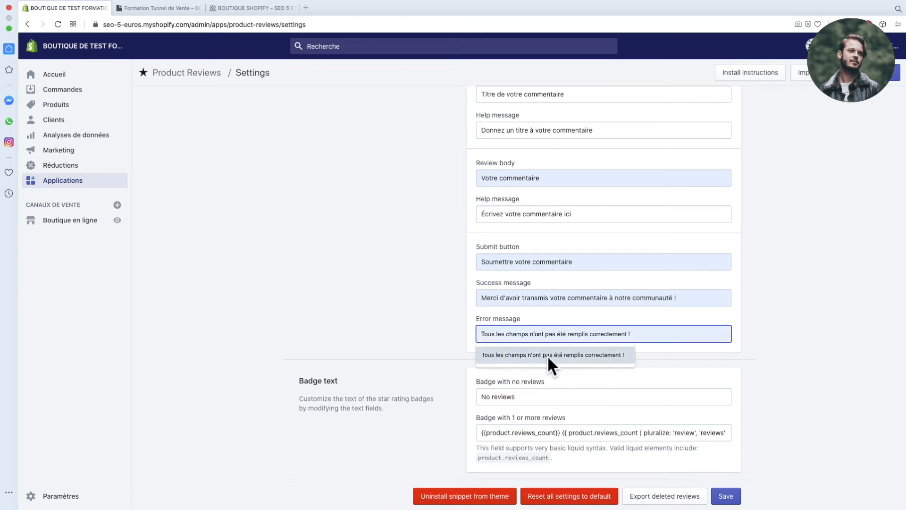
pyautogui.click(547, 355)
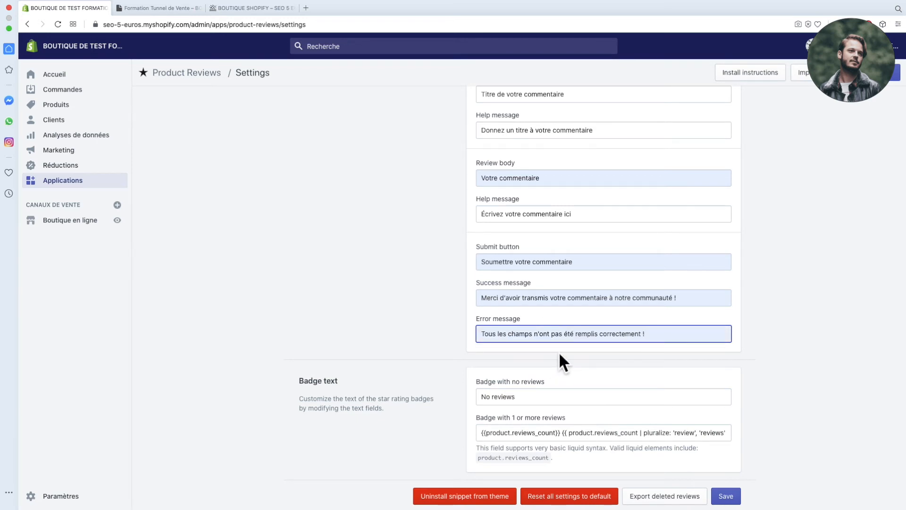
# Set the badge text for products with no reviews to "Aucun commentaire".
pyautogui.scroll(-1, 560, 360)
pyautogui.click(531, 385)
pyautogui.tripleClick(550, 388)
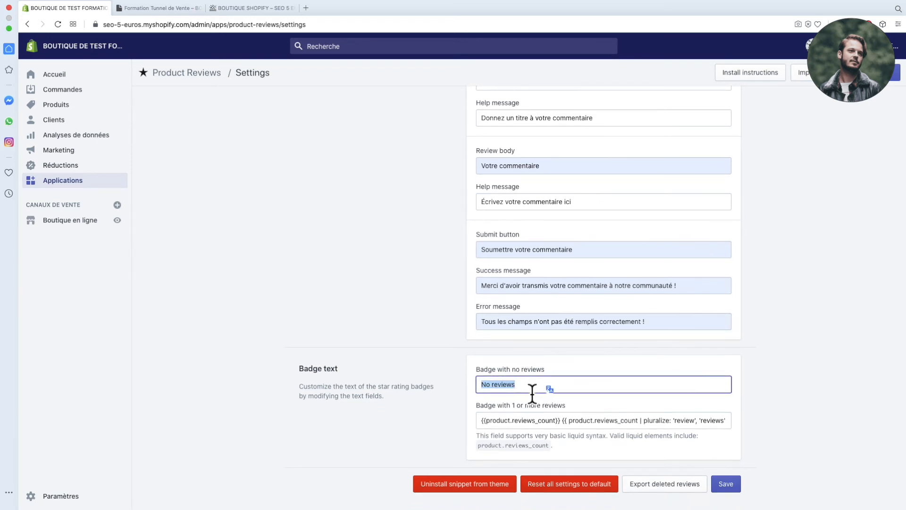
pyautogui.press('BackSpace')
pyautogui.click(519, 406)
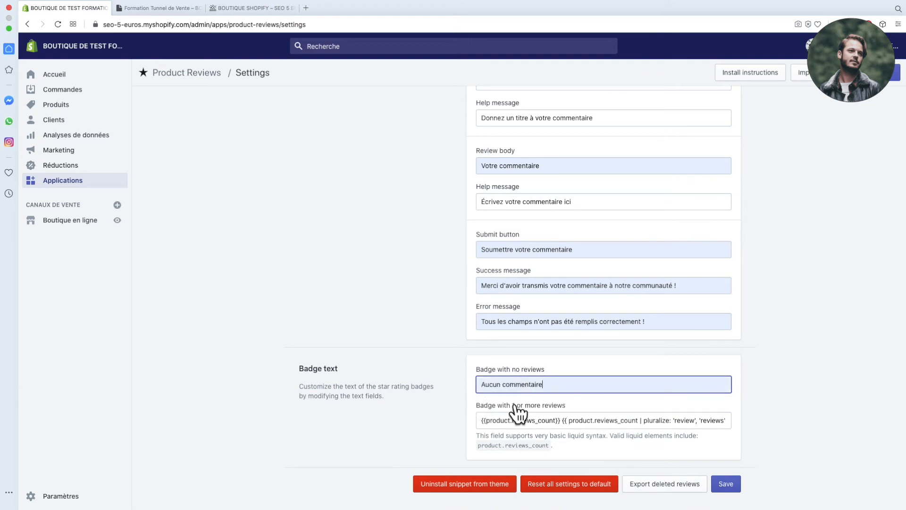
pyautogui.scroll(15, 558, 392)
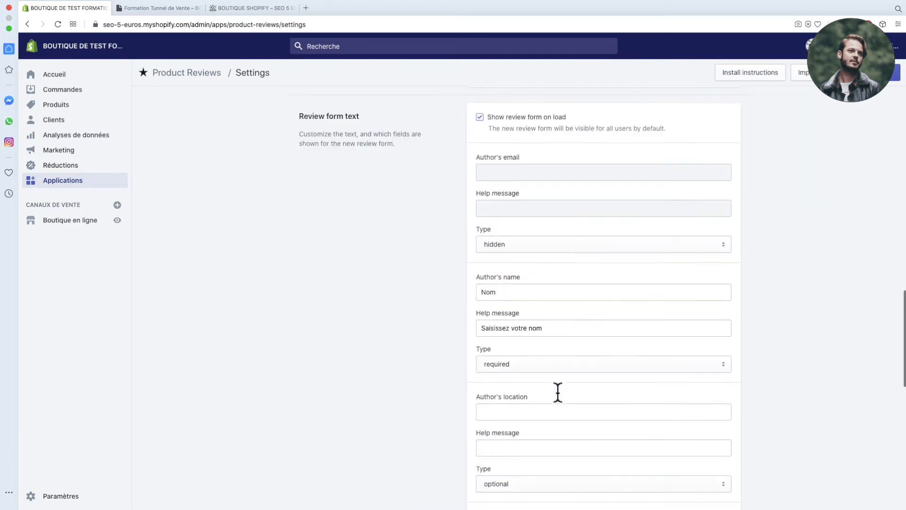
# Save the Product Reviews settings and reload the Formation Tunnel de Vente product page.
pyautogui.click(895, 73)
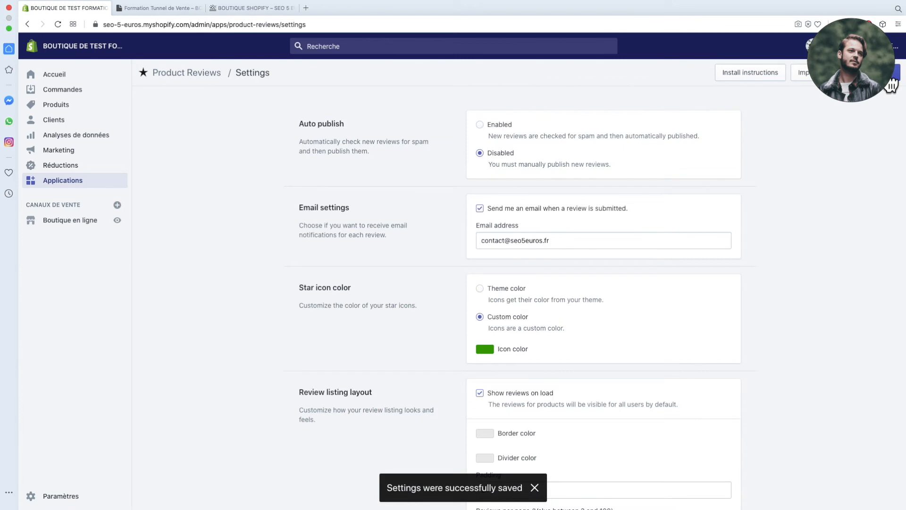
pyautogui.click(158, 8)
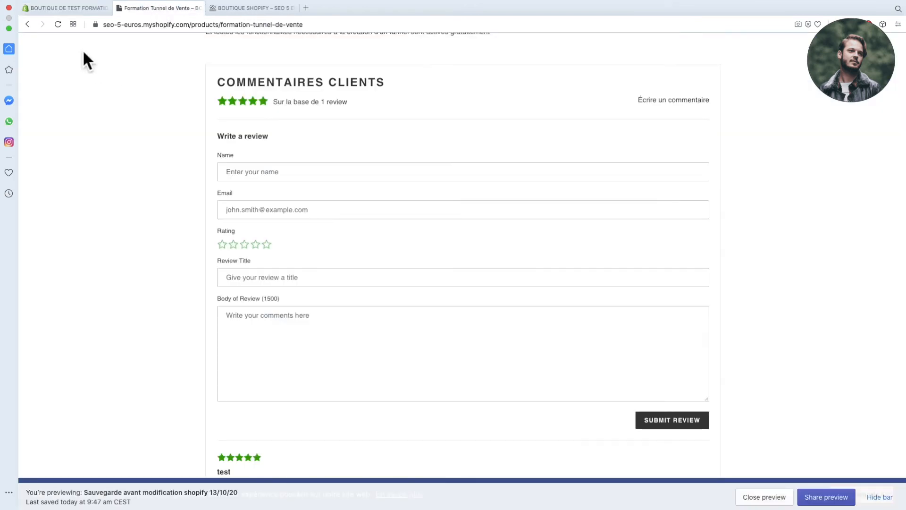
pyautogui.click(58, 24)
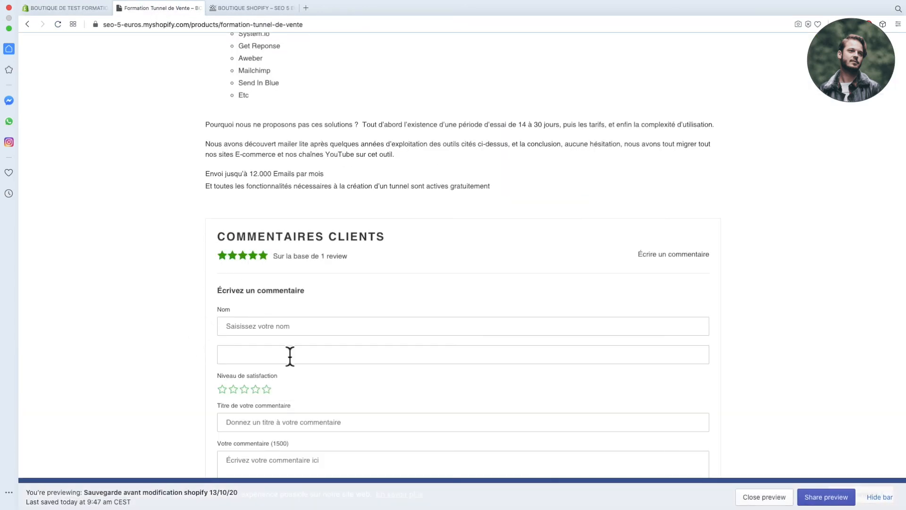
# Inspect the product page's review form and try filler text in the unlabelled field below the name.
pyautogui.scroll(-2, 290, 356)
pyautogui.scroll(-2, 290, 356)
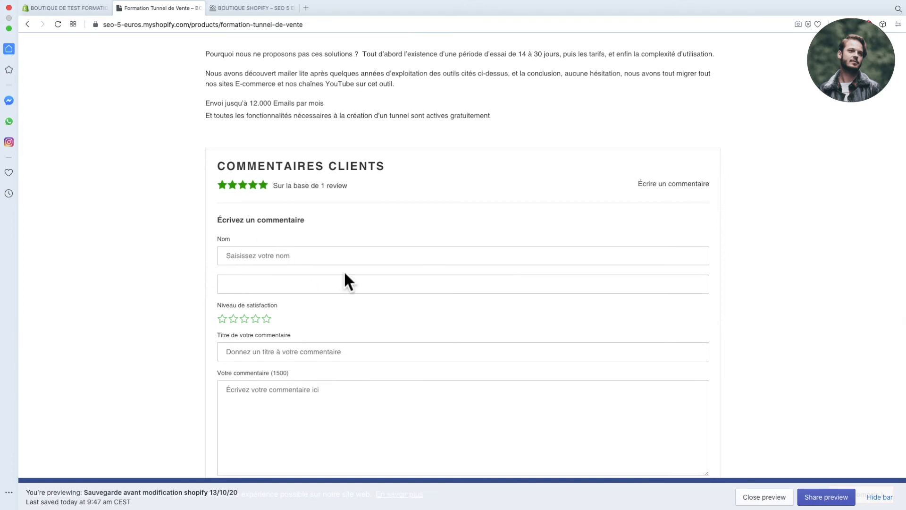
pyautogui.click(302, 292)
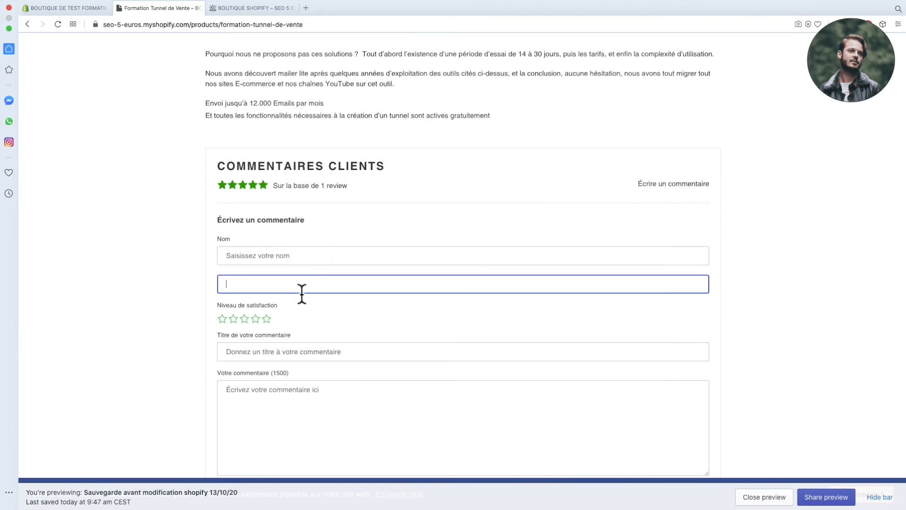
pyautogui.write('jdfqskjfmlkqsjfmqklsdjfmqksjdfmlqskjdffmqlskdjfmqlskdjfmqlsdkfjmq=')
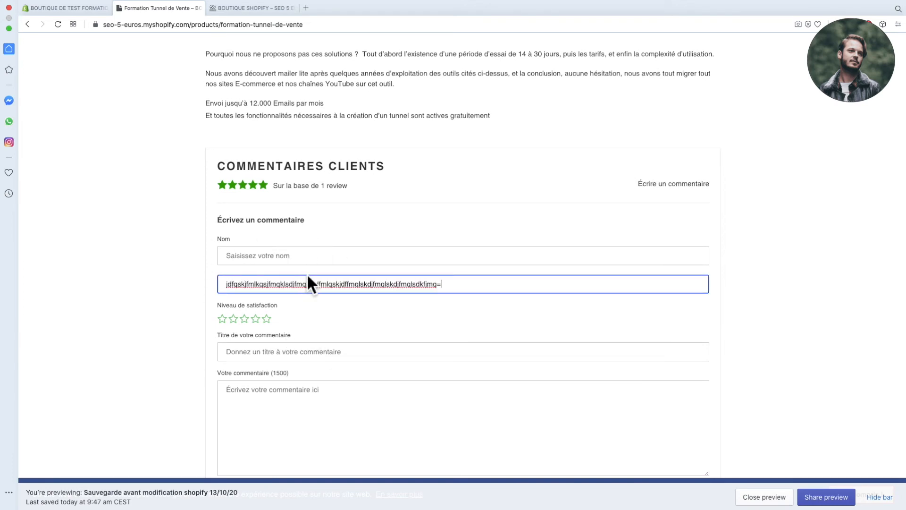
# Set the type of the author's location field to hidden in the review form text settings.
pyautogui.click(75, 8)
pyautogui.scroll(-15, 399, 449)
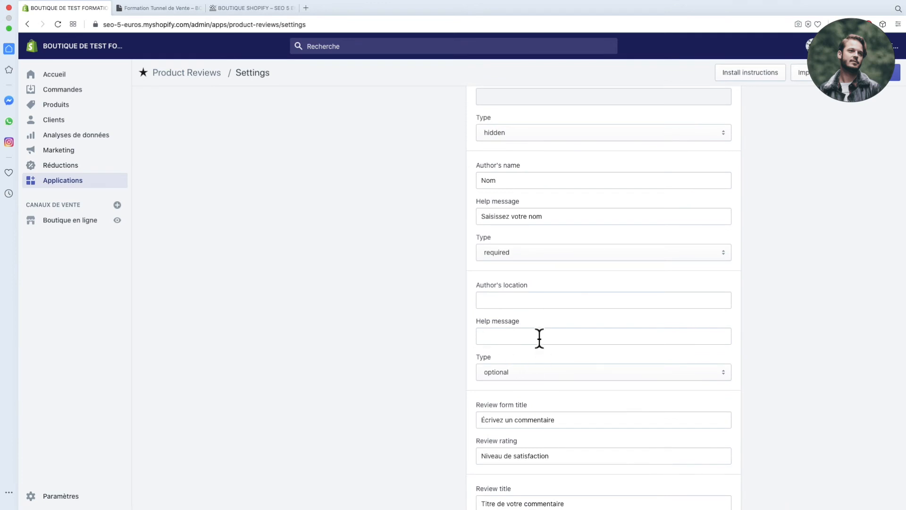
pyautogui.click(546, 369)
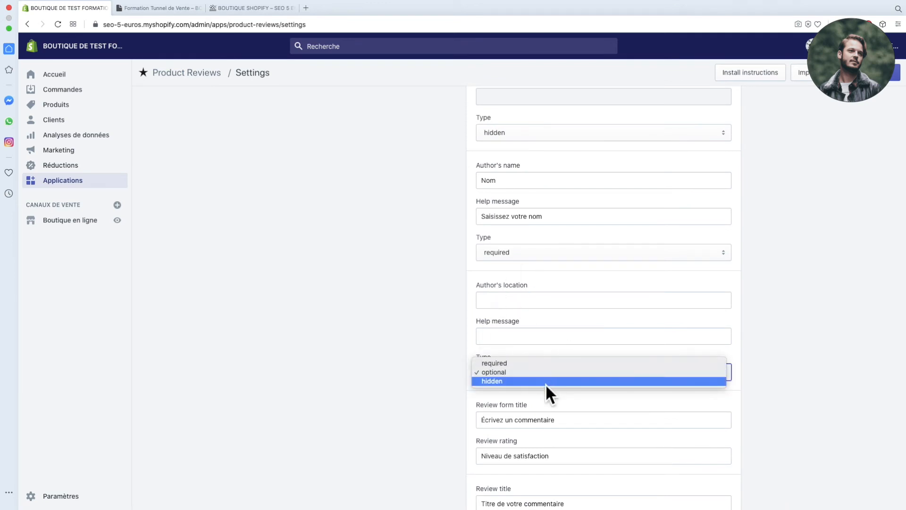
pyautogui.click(545, 381)
# Reload the Formation Tunnel de Vente product page and check which fields the review form contains.
pyautogui.click(171, 9)
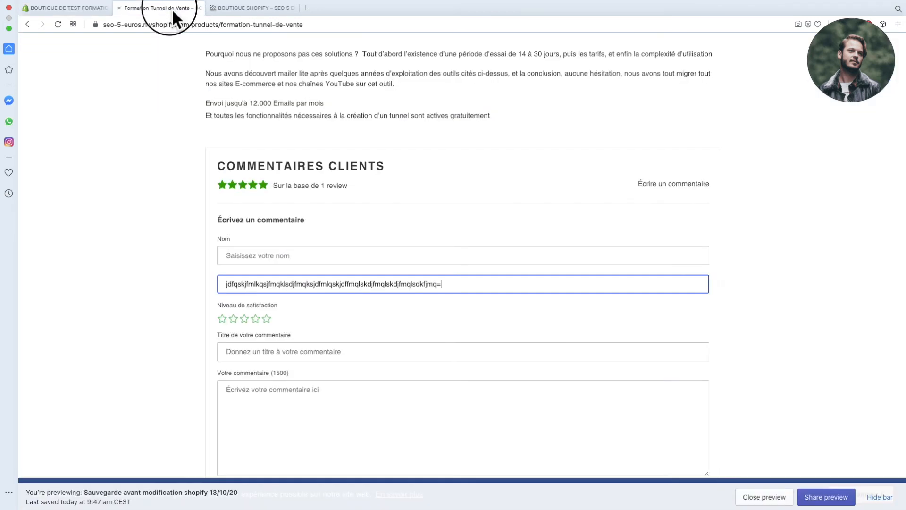
pyautogui.click(57, 24)
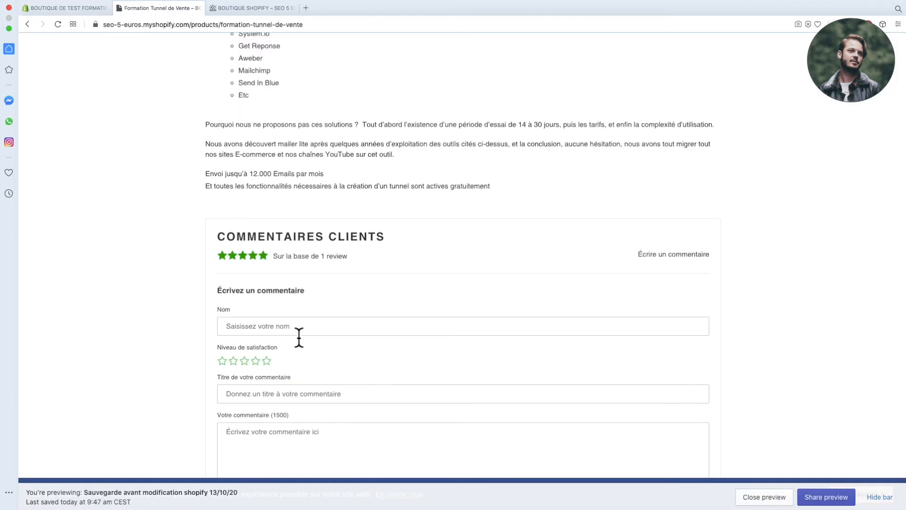
pyautogui.scroll(-2, 299, 337)
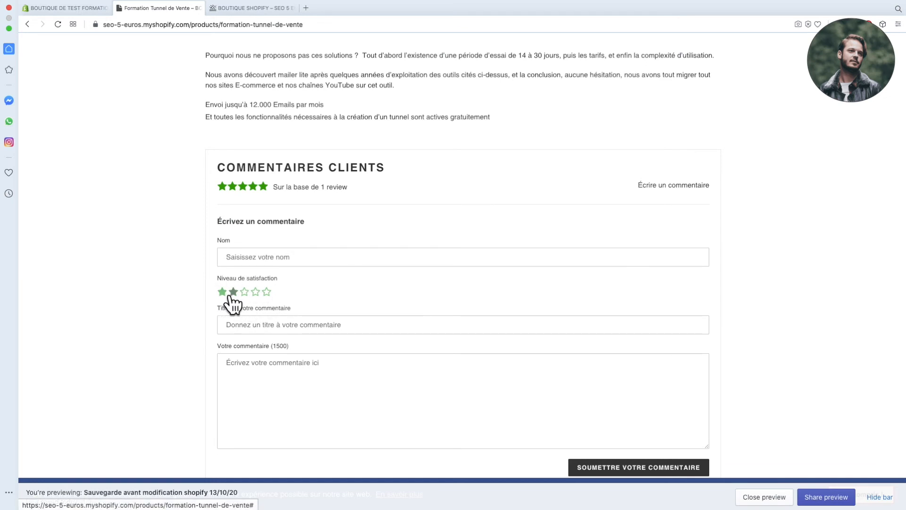
# Give the product a five-star rating and enter a review title of "SUPER VIDEO" followed by the presenter's first name.
pyautogui.click(266, 293)
pyautogui.scroll(-3, 323, 288)
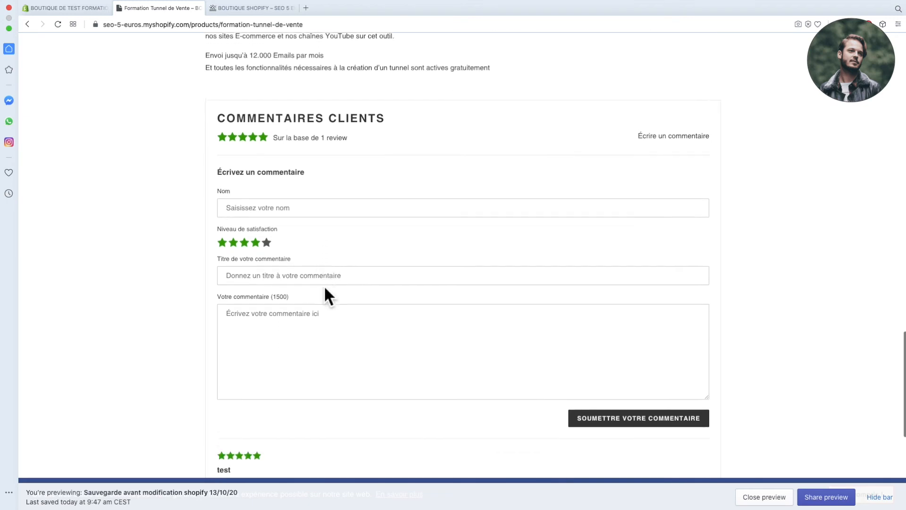
pyautogui.click(315, 273)
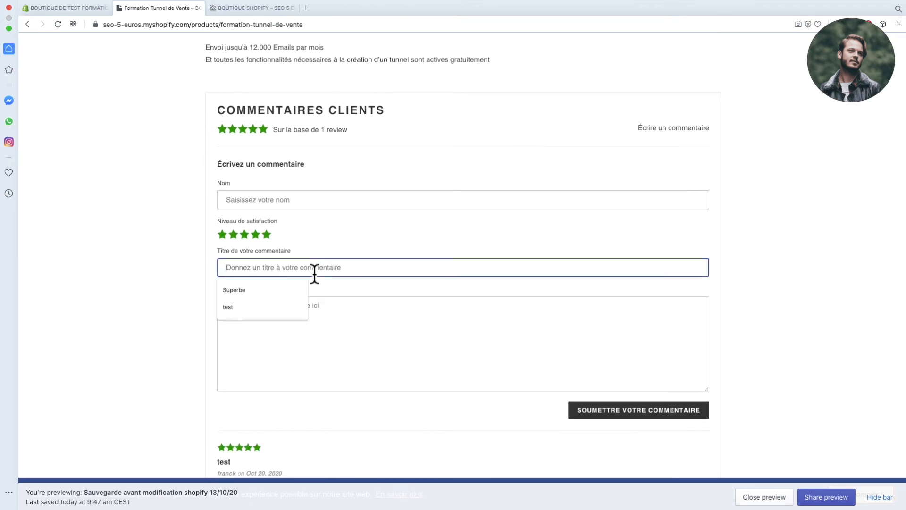
pyautogui.write('SUPER VIDEO GABRIEL')
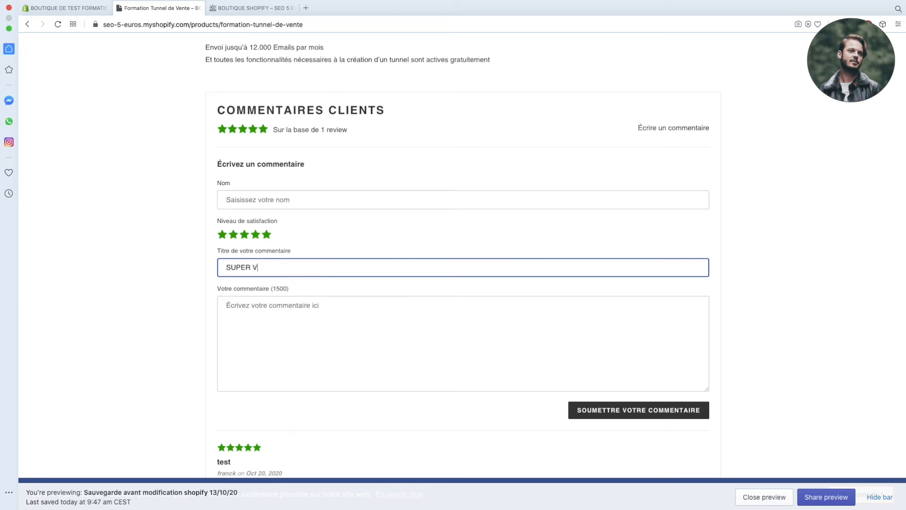
# Enter "BON PRODUIT" as the review comment and submit the review with the name left empty.
pyautogui.click(317, 320)
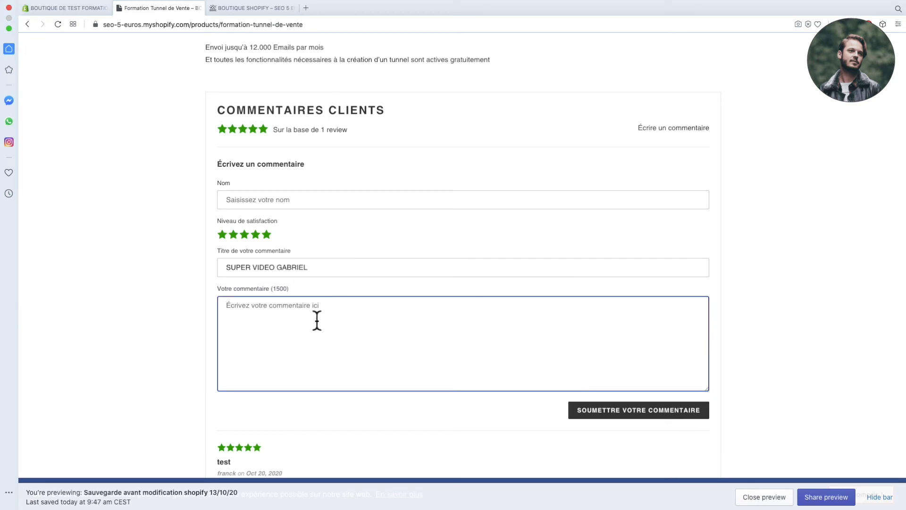
pyautogui.write(',')
pyautogui.press('BackSpace')
pyautogui.write('BON PRODUIT')
pyautogui.click(640, 411)
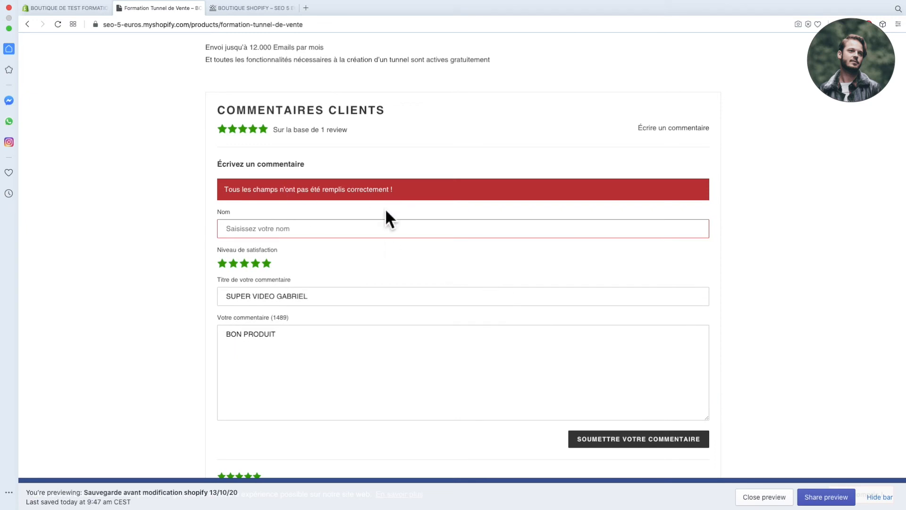
# Fill the review's name field with the contact e-mail address and submit the review again.
pyautogui.click(356, 230)
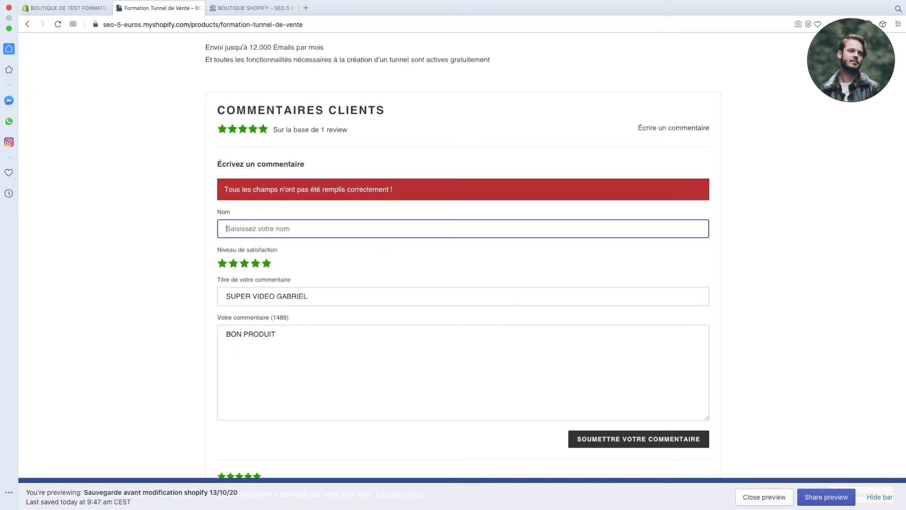
pyautogui.press('super+v')
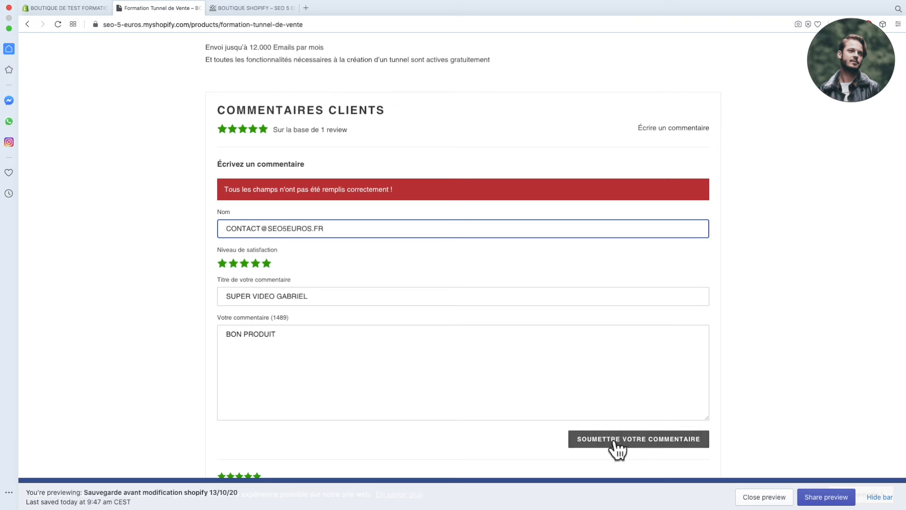
pyautogui.click(644, 440)
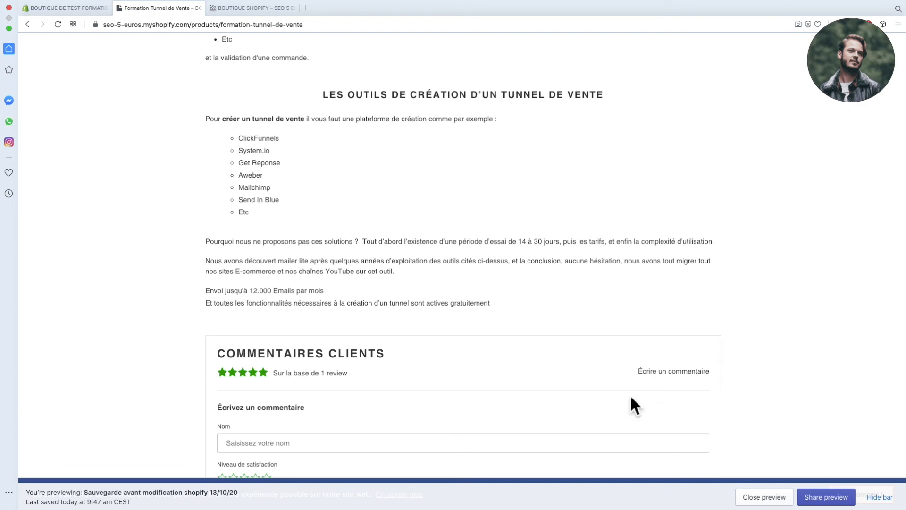
# Paste an HTML review headline with the bold text "=> LAISSEZ-MOI VOTRE COMMENTAIRE <==" in the app settings and save them.
pyautogui.click(64, 9)
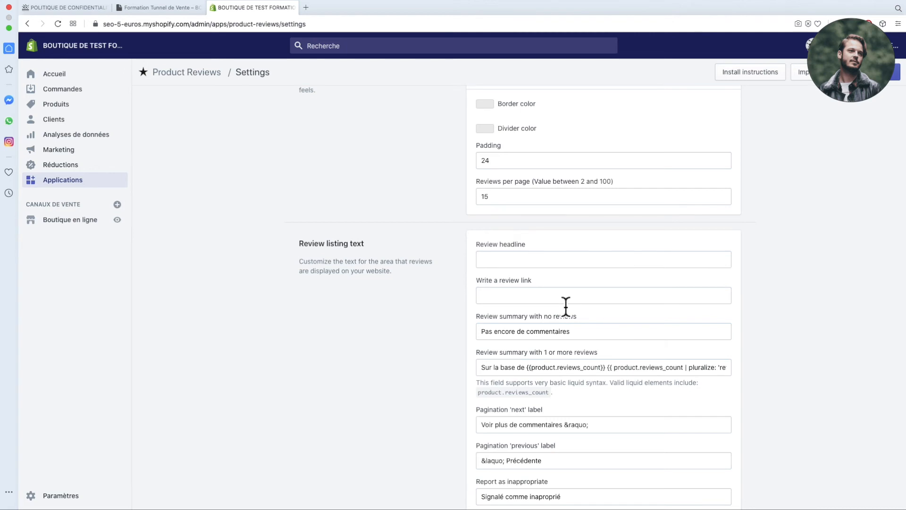
pyautogui.click(558, 265)
pyautogui.press('super+v')
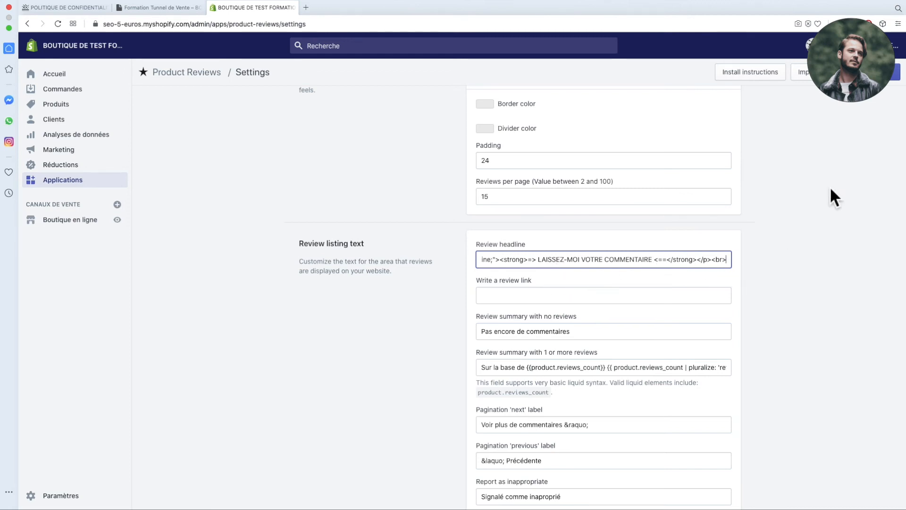
pyautogui.click(886, 77)
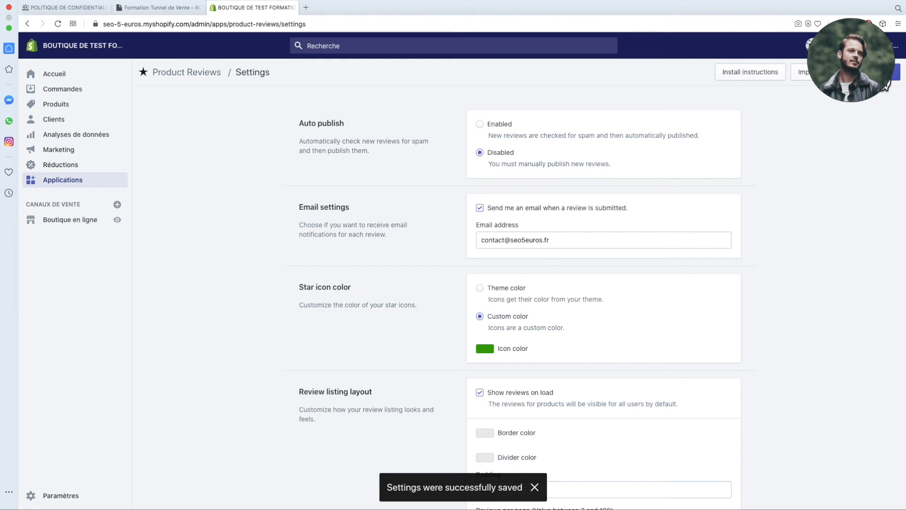
# Search the Product Reviews settings page for "MERCI" and look through the review listing and form texts.
pyautogui.press('super+f')
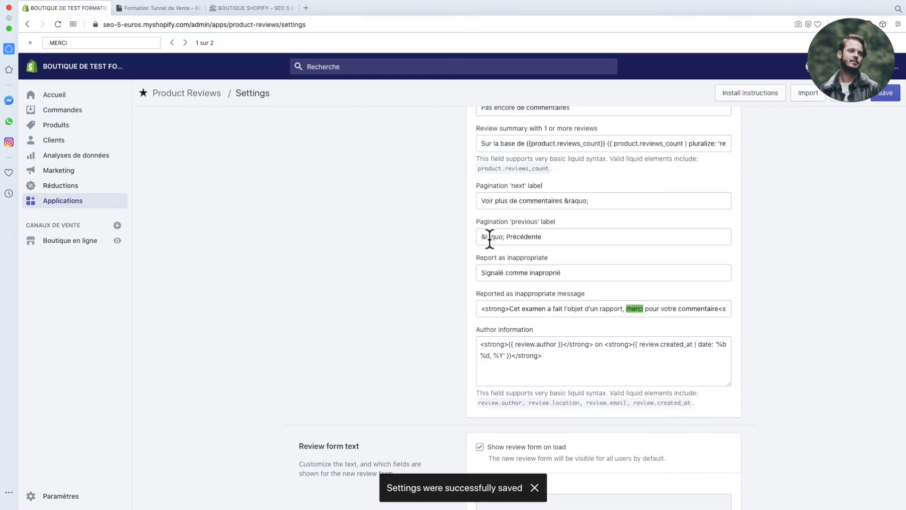
pyautogui.click(157, 8)
pyautogui.scroll(-6, 500, 278)
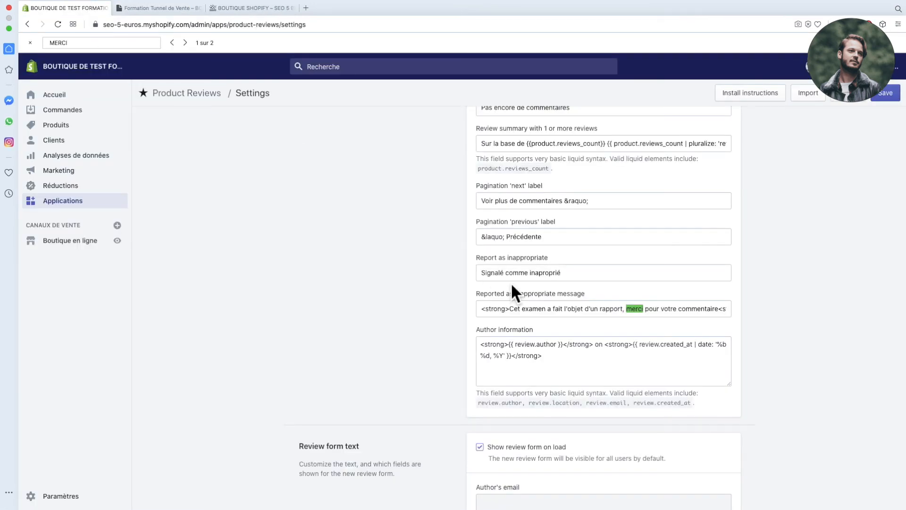
pyautogui.scroll(-3, 581, 336)
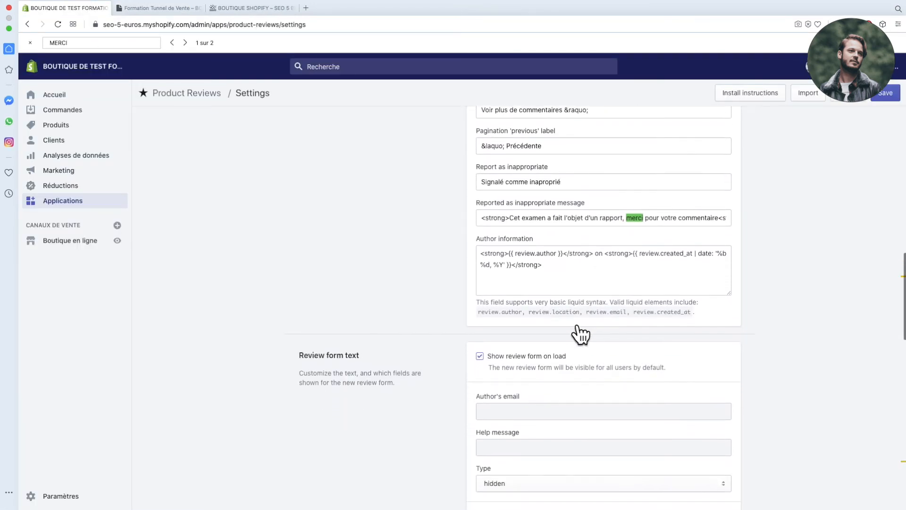
pyautogui.scroll(-20, 581, 336)
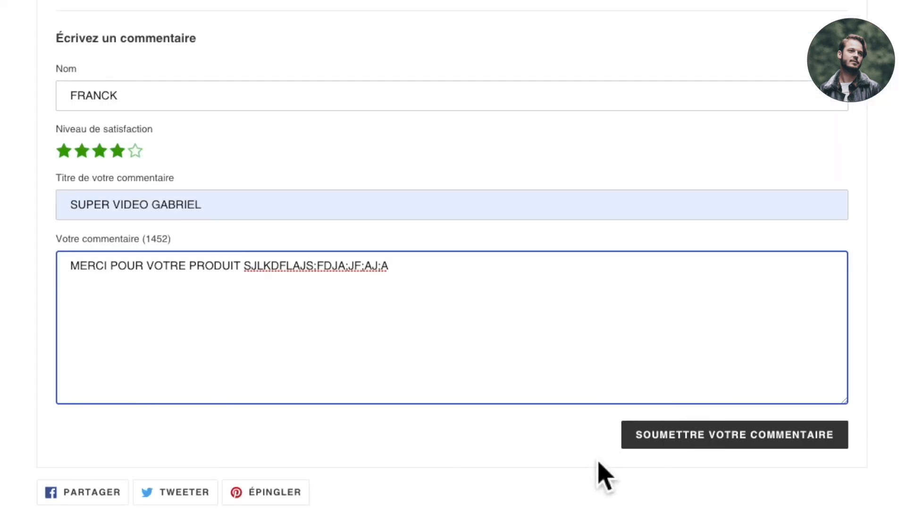
# Submit the filled-in four-star review on the product page and refresh the Product Reviews list in the admin.
pyautogui.click(723, 439)
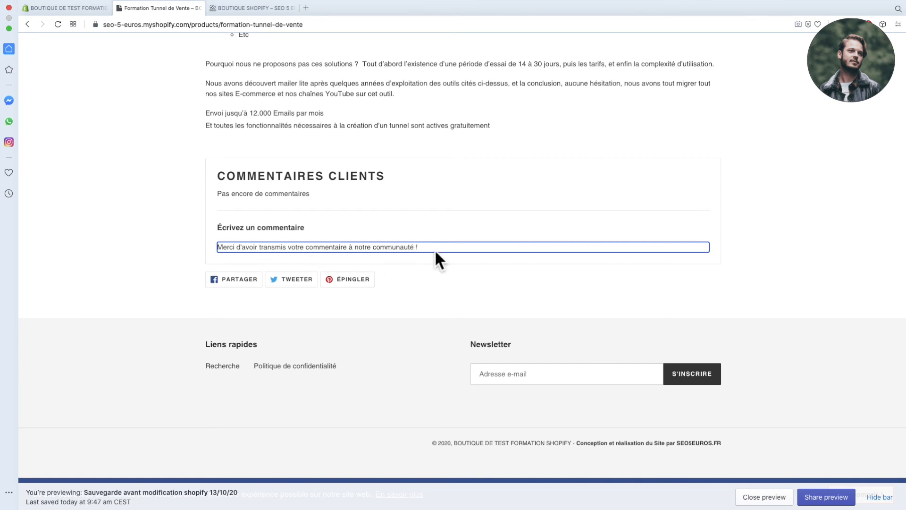
pyautogui.click(71, 9)
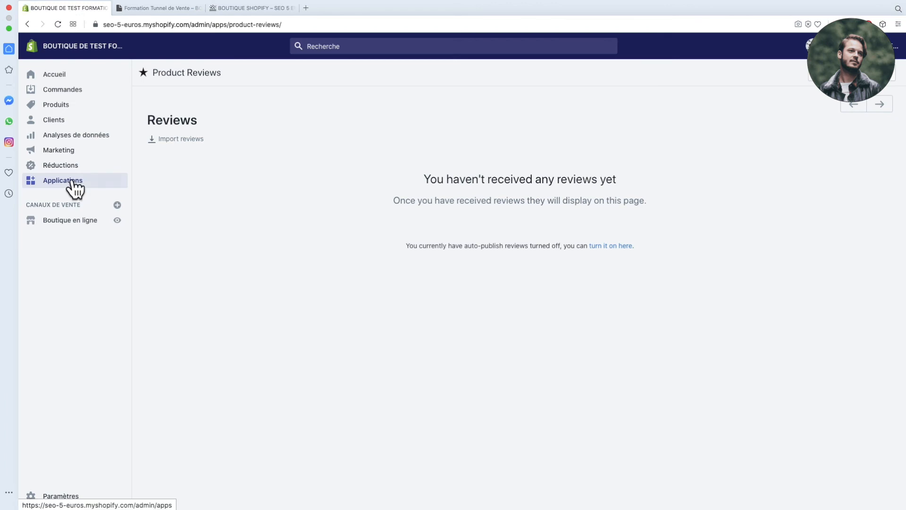
pyautogui.click(60, 24)
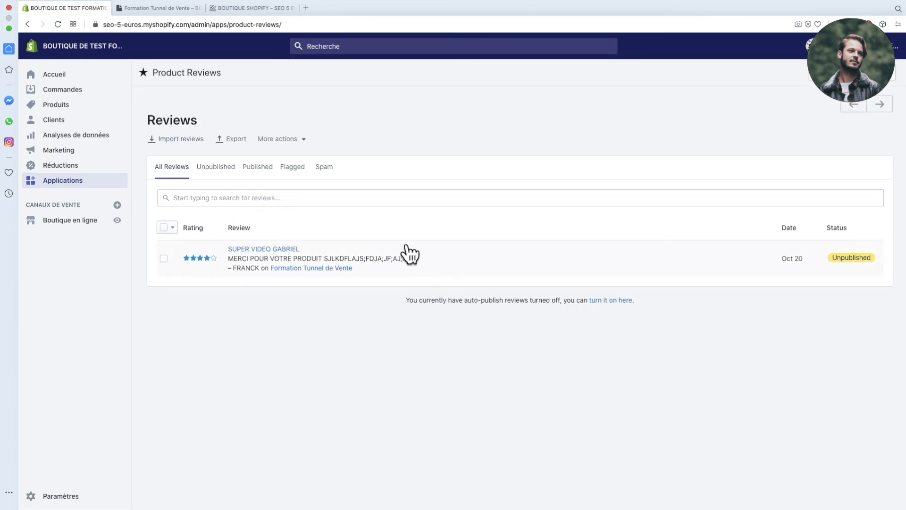
# Open the unpublished four-star review and post the reply "MERCI POUR VOTRE COMMENTAIRE".
pyautogui.click(305, 263)
pyautogui.click(343, 295)
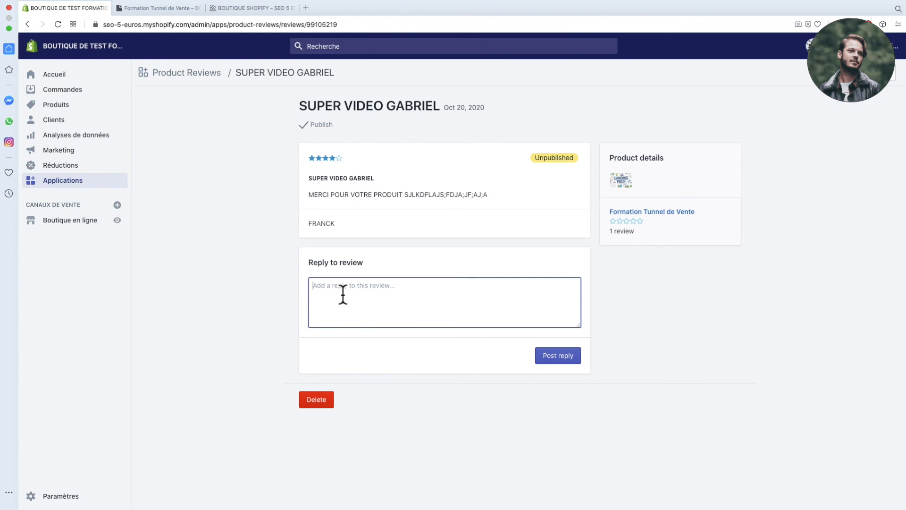
pyautogui.write('MERCI POUR VOTRE COMMENTAIRE')
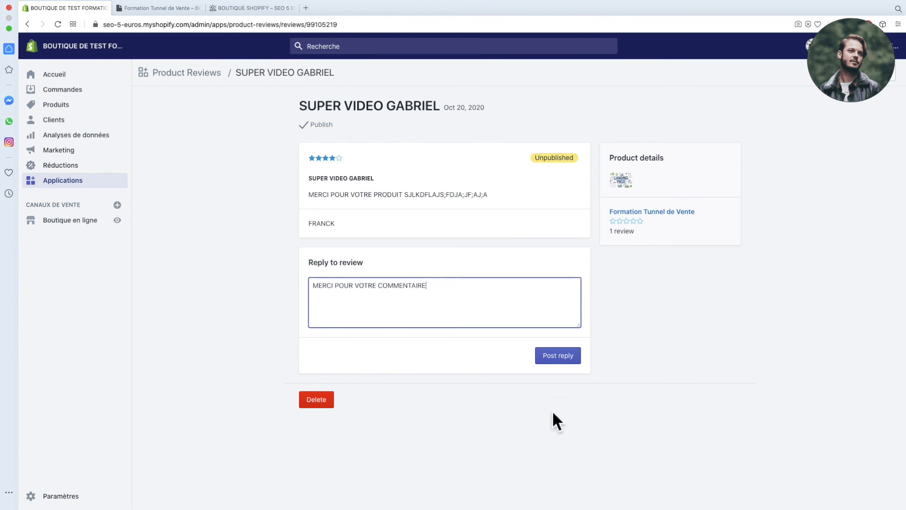
pyautogui.click(558, 356)
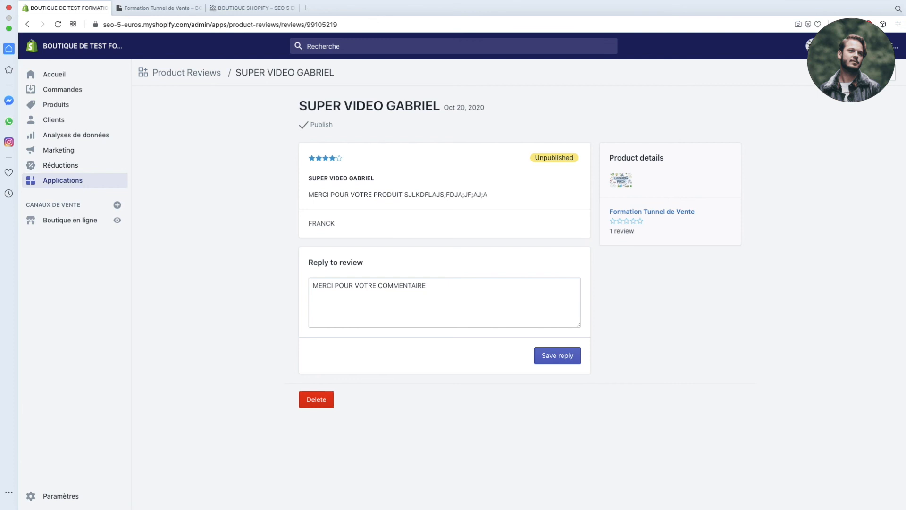
# Publish the four-star review, check its status in the reviews list and reopen its details.
pyautogui.click(885, 87)
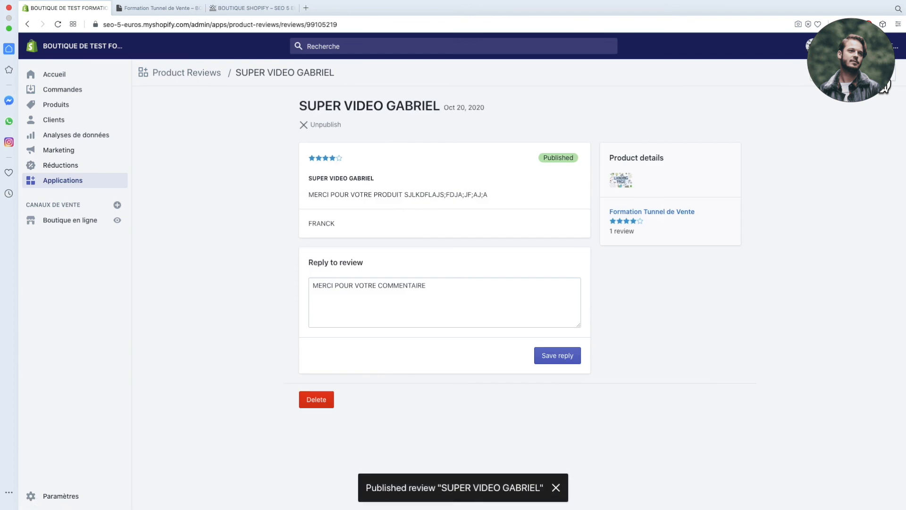
pyautogui.click(182, 76)
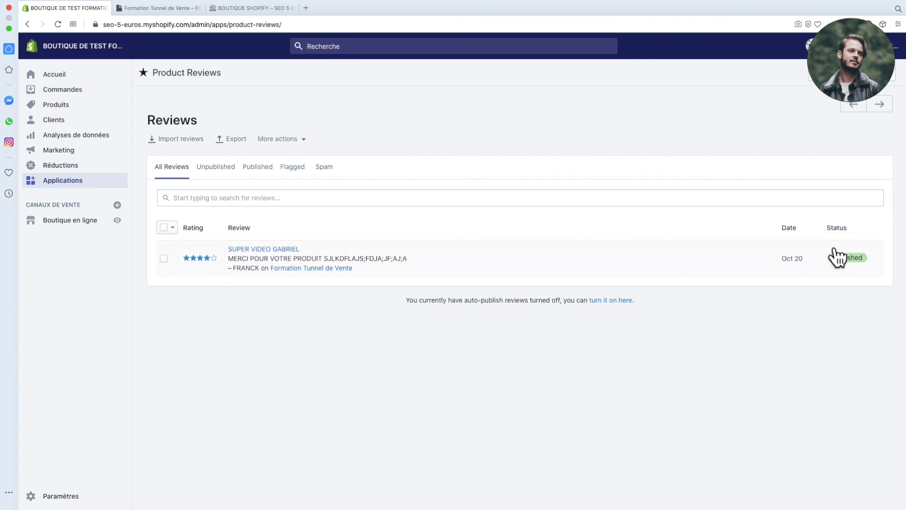
pyautogui.click(279, 250)
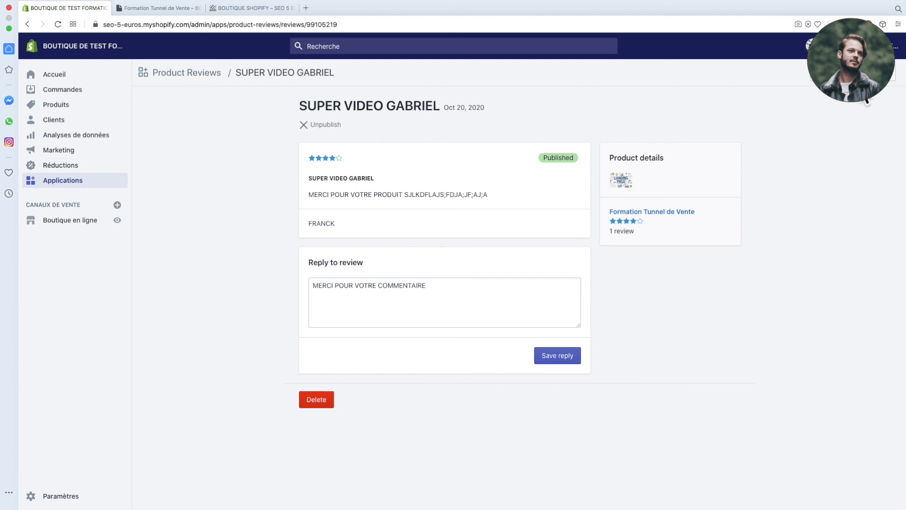
# Unpublish the open four-star review, publish it again and return to the full reviews list.
pyautogui.click(871, 73)
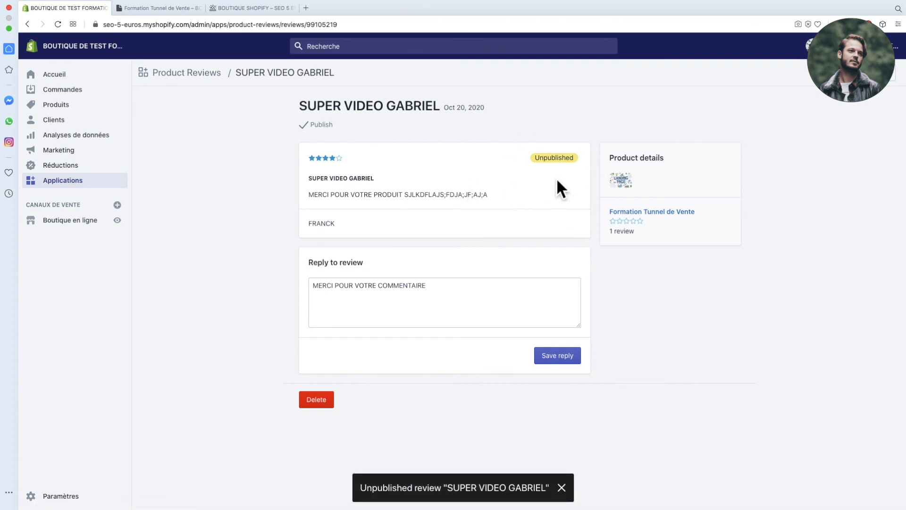
pyautogui.click(878, 76)
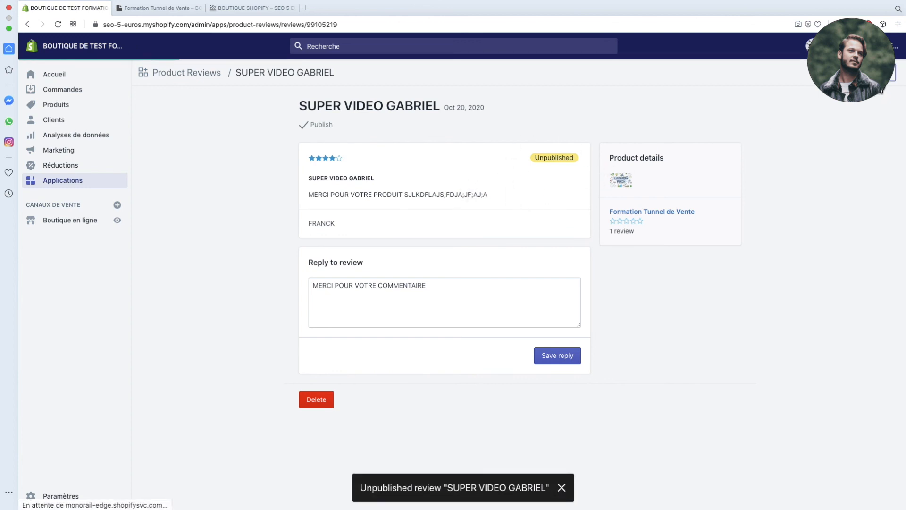
pyautogui.click(183, 75)
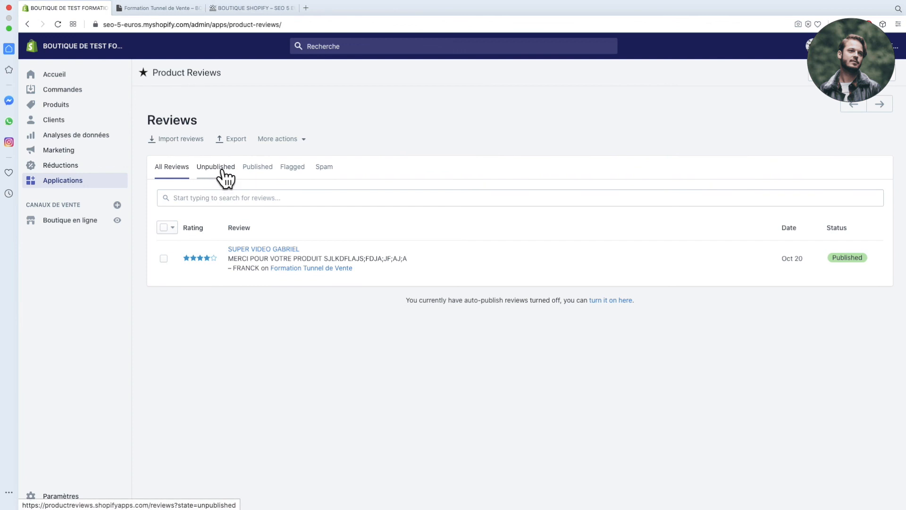
# Check the flagged reviews, the spam reviews and the per-product ratings overview, returning to the full reviews list.
pyautogui.click(281, 173)
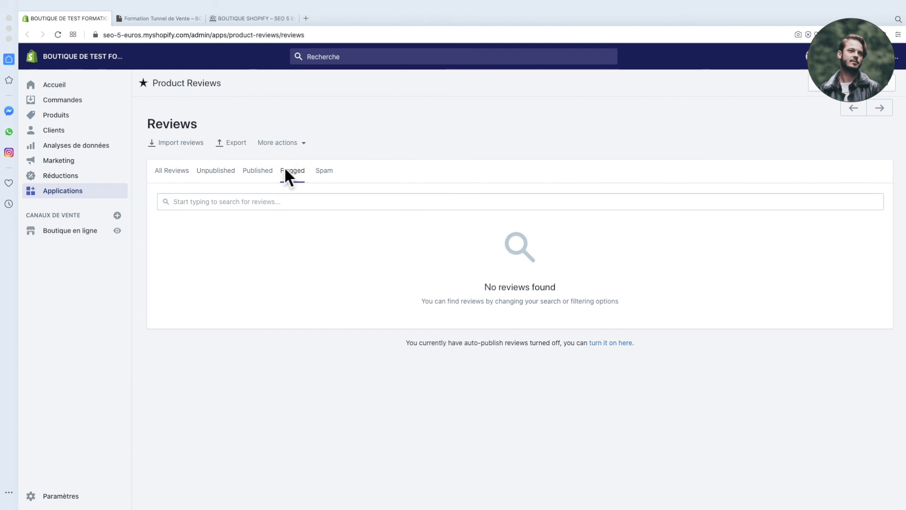
pyautogui.click(330, 169)
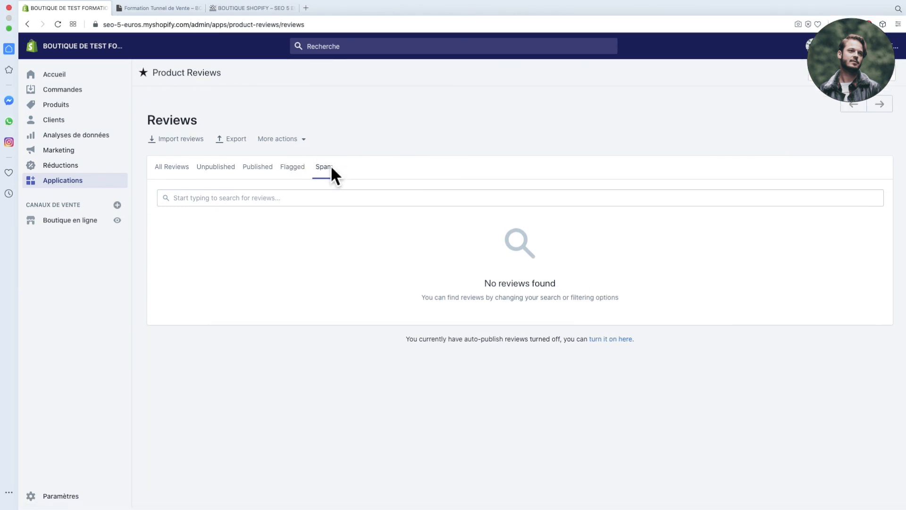
pyautogui.click(830, 72)
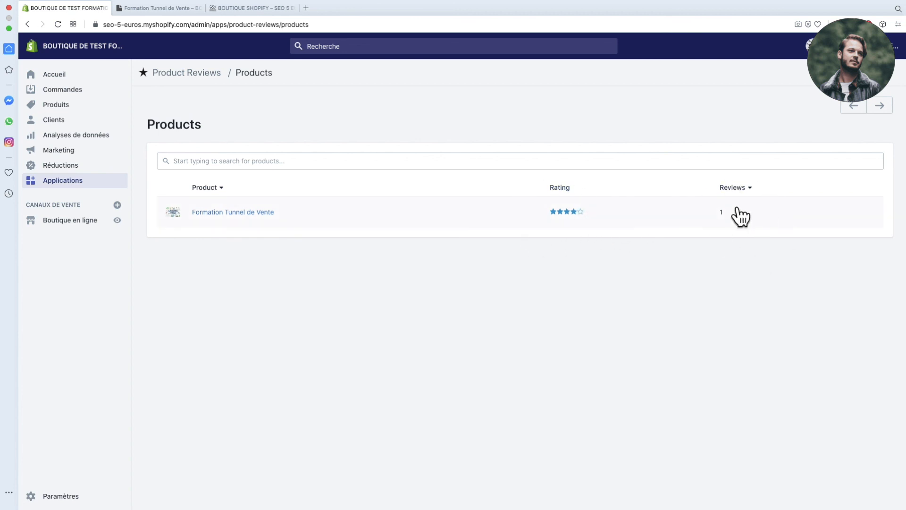
pyautogui.click(178, 74)
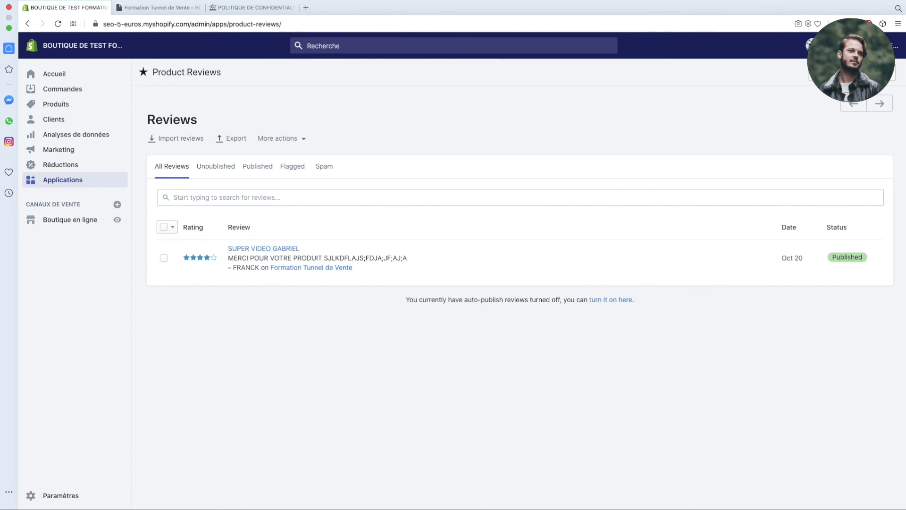
# Examine the average rating, the published review and the shop's reply on the Formation Tunnel de Vente product page.
pyautogui.click(157, 8)
pyautogui.scroll(-20, 222, 375)
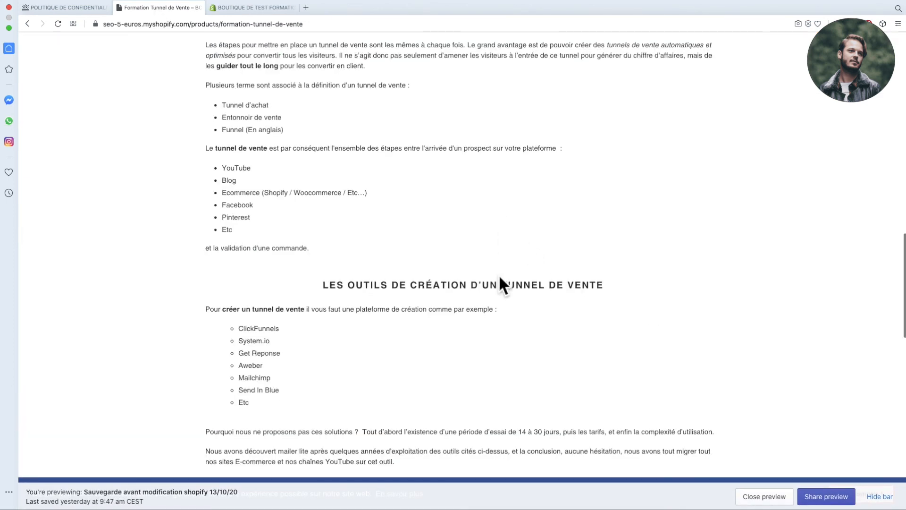
pyautogui.scroll(-5, 501, 278)
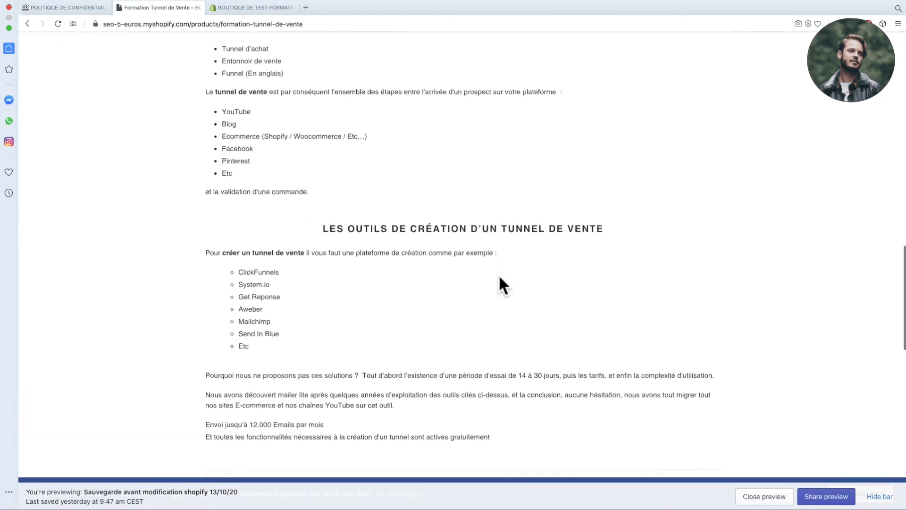
pyautogui.scroll(-2, 501, 283)
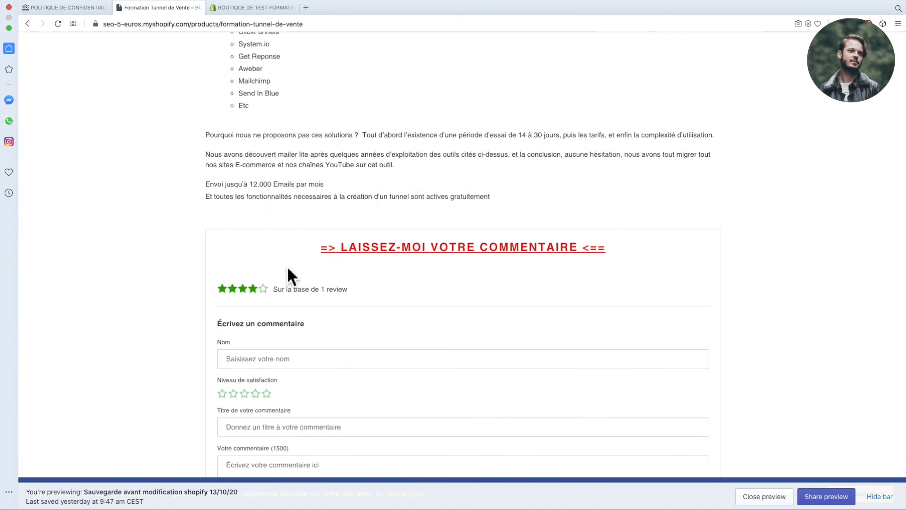
pyautogui.scroll(-8, 398, 198)
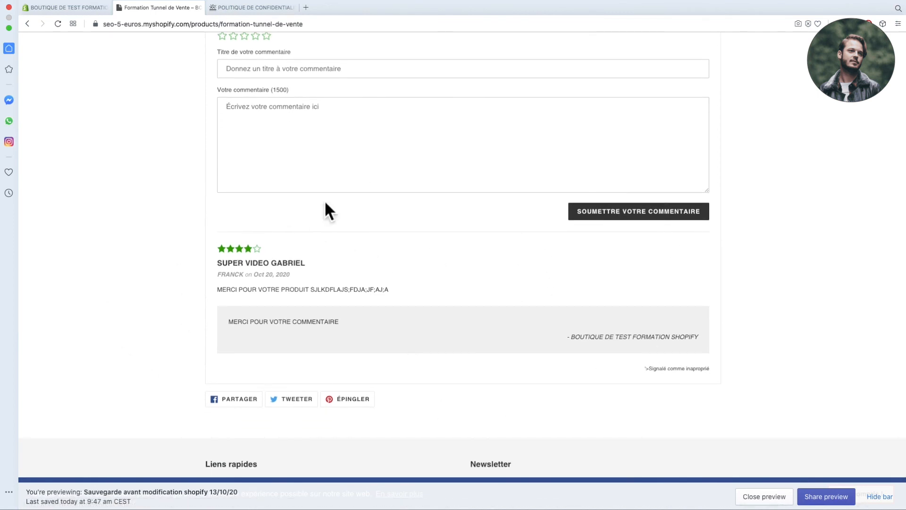
pyautogui.scroll(-3, 549, 318)
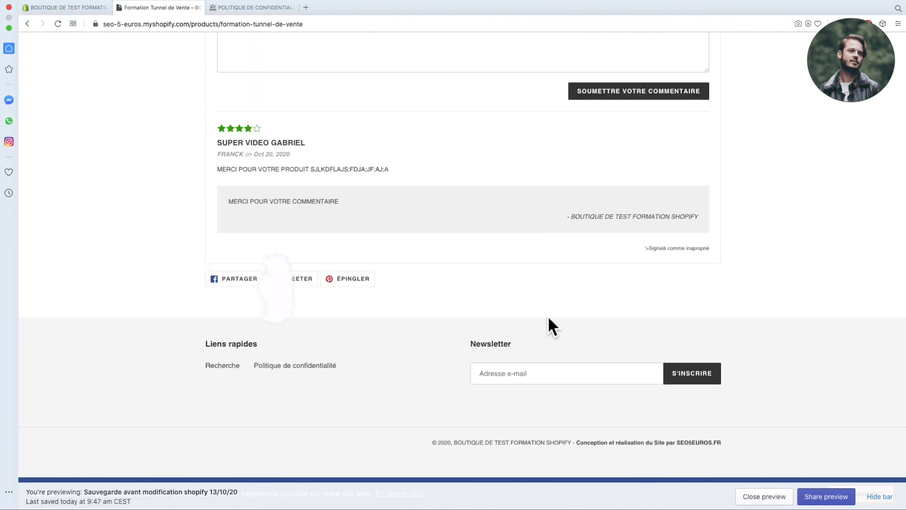